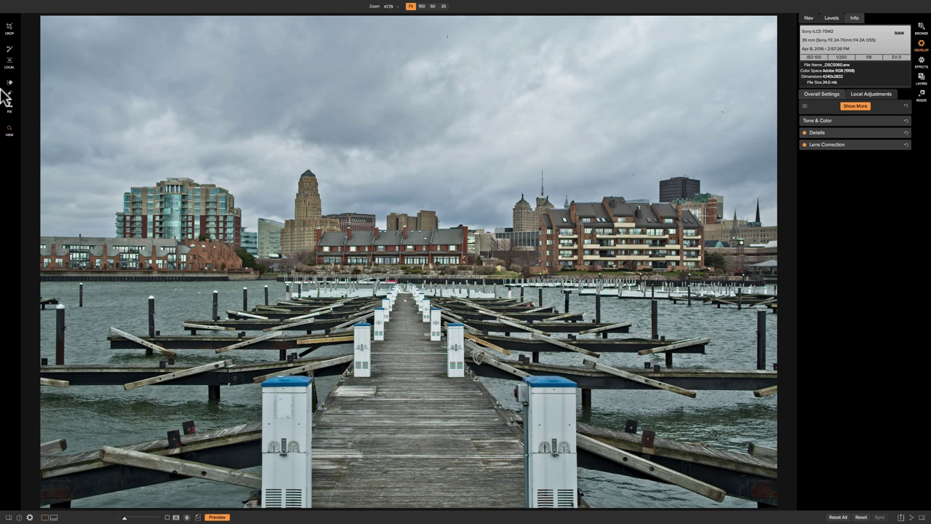
# Check the Tone & Color, Details and Lens Correction sections, then list extra filters like Split Tone and Curves.
pyautogui.click(853, 121)
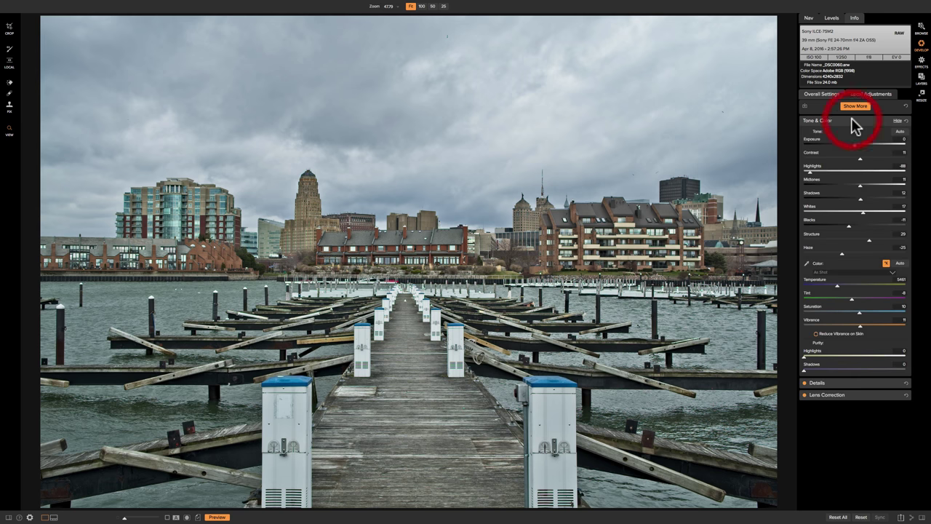
pyautogui.click(852, 118)
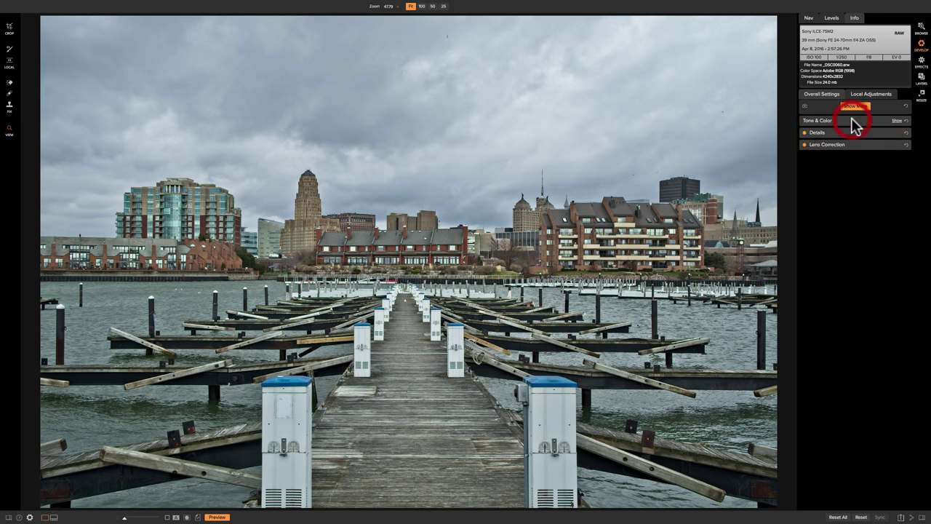
pyautogui.click(850, 132)
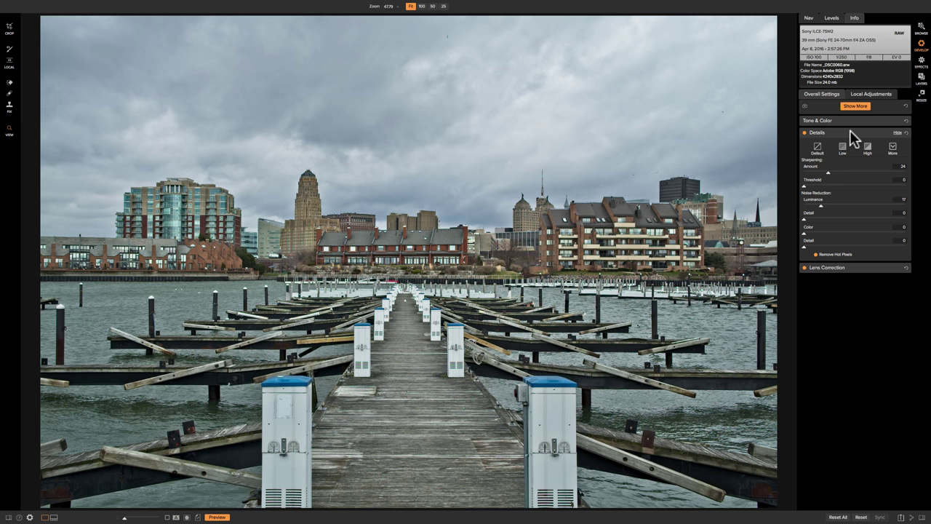
pyautogui.click(850, 132)
pyautogui.click(852, 144)
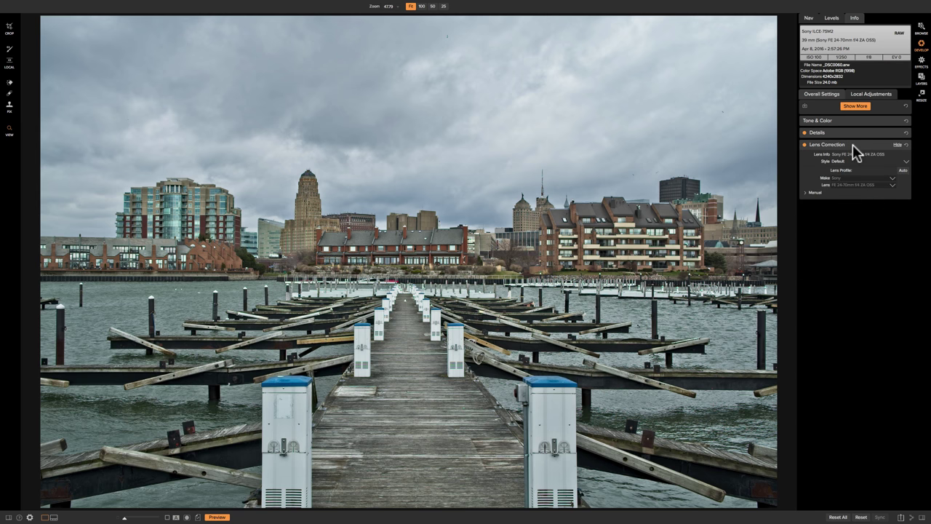
pyautogui.click(853, 144)
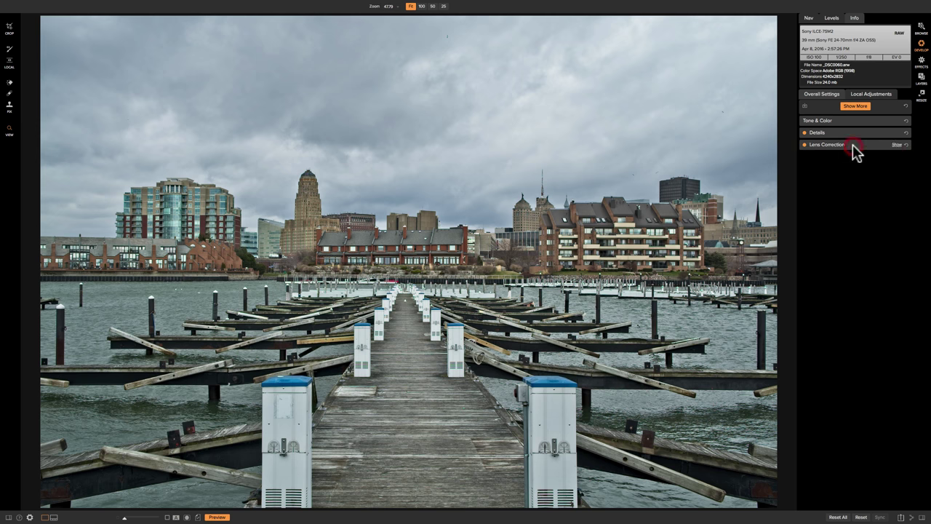
pyautogui.click(853, 108)
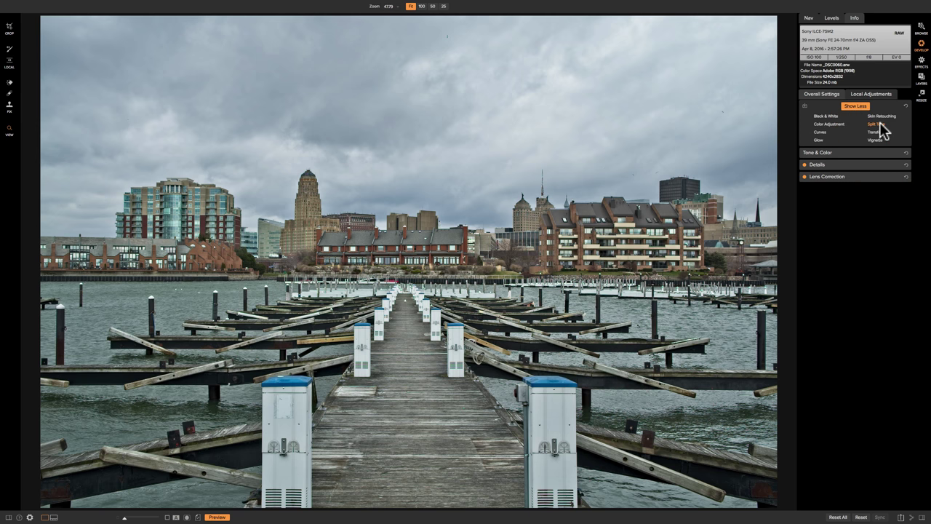
# Add Split Tone (highlights hue 36, shadows hue 213, amount 20) and toggle it off and on to compare.
pyautogui.click(879, 124)
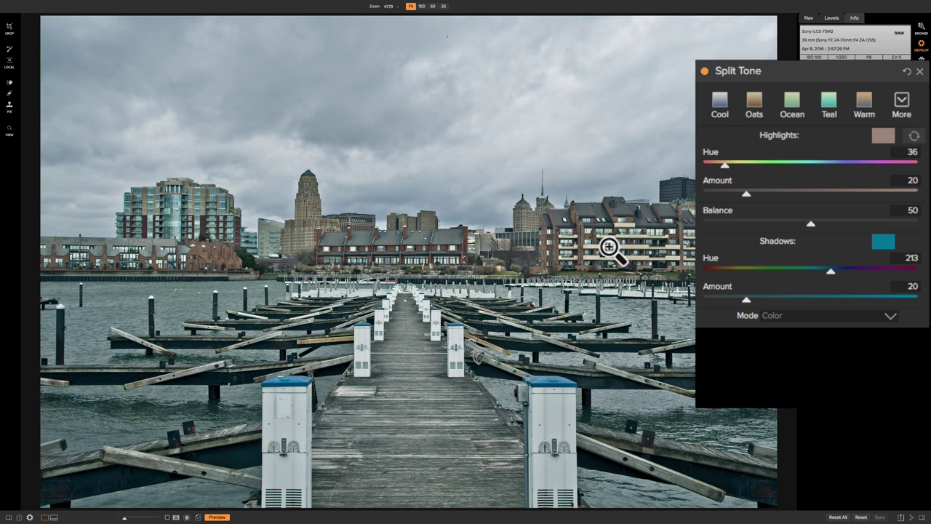
pyautogui.click(703, 70)
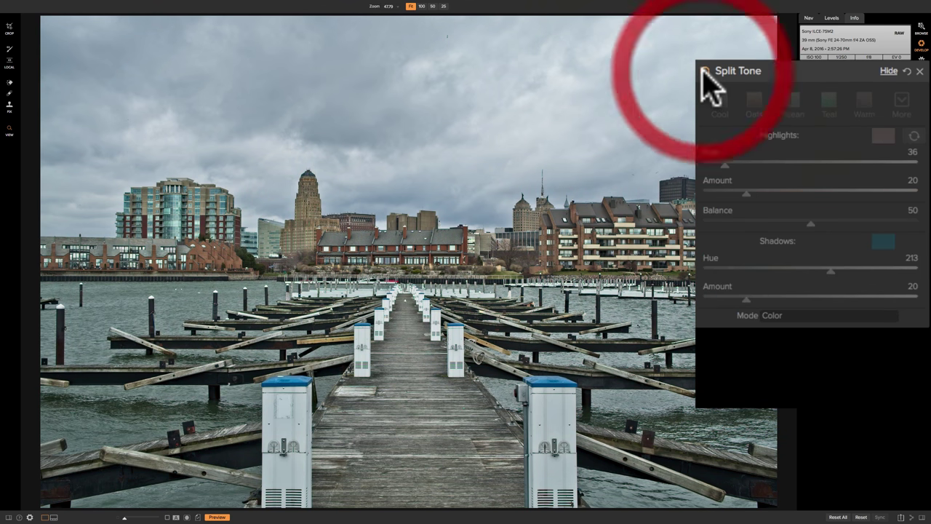
pyautogui.click(704, 70)
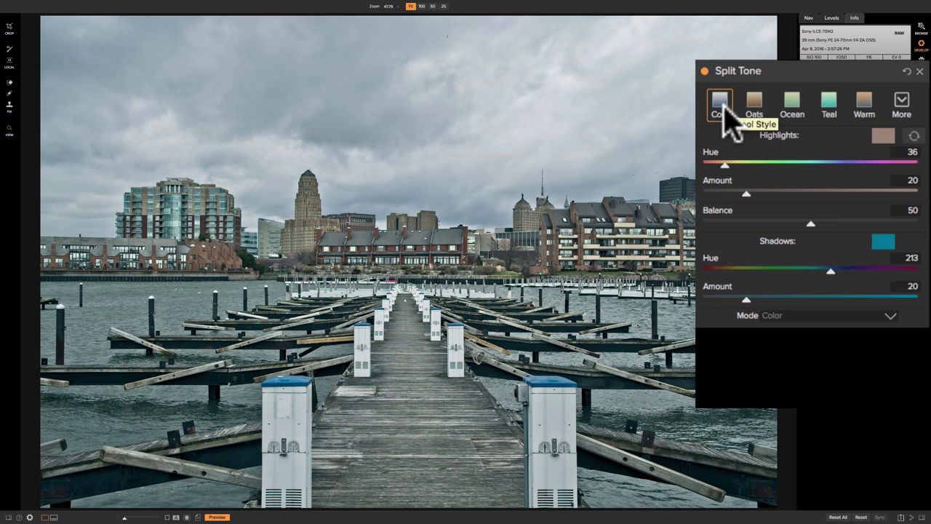
# Preview the Cool, Oats, Ocean and Teal presets, then apply Warm (highlights hue 28, shadows hue 212).
pyautogui.click(721, 109)
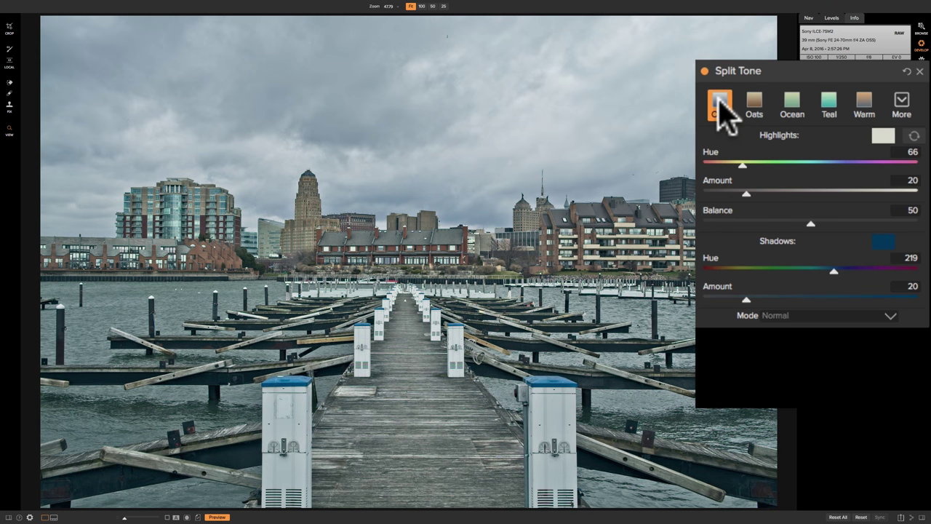
pyautogui.click(757, 108)
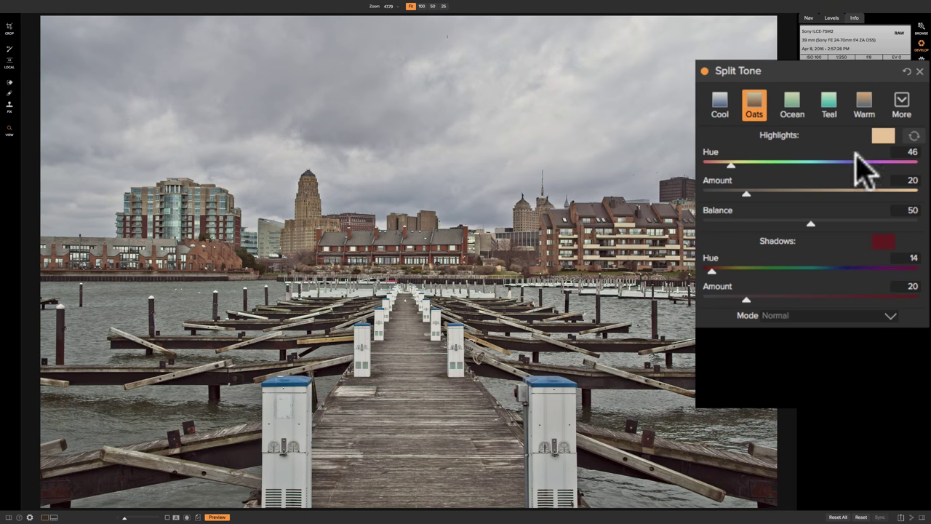
pyautogui.click(793, 104)
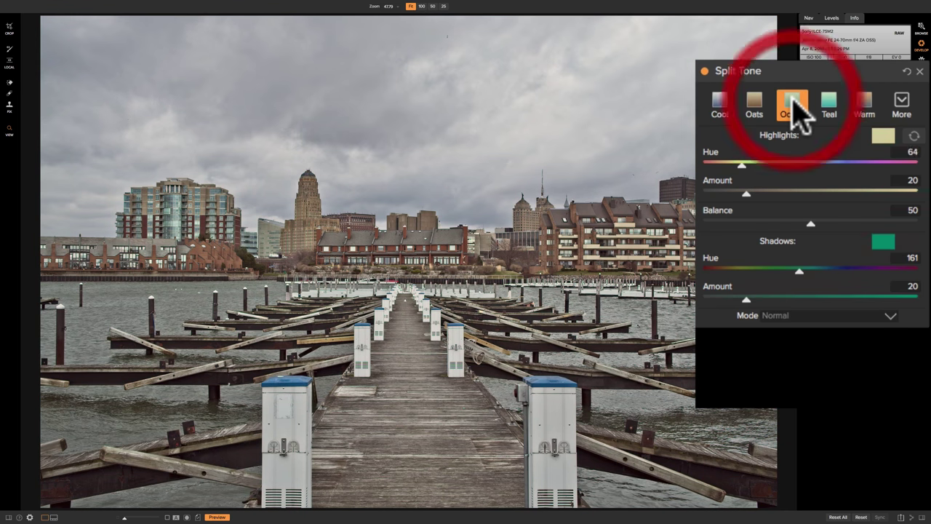
pyautogui.click(830, 104)
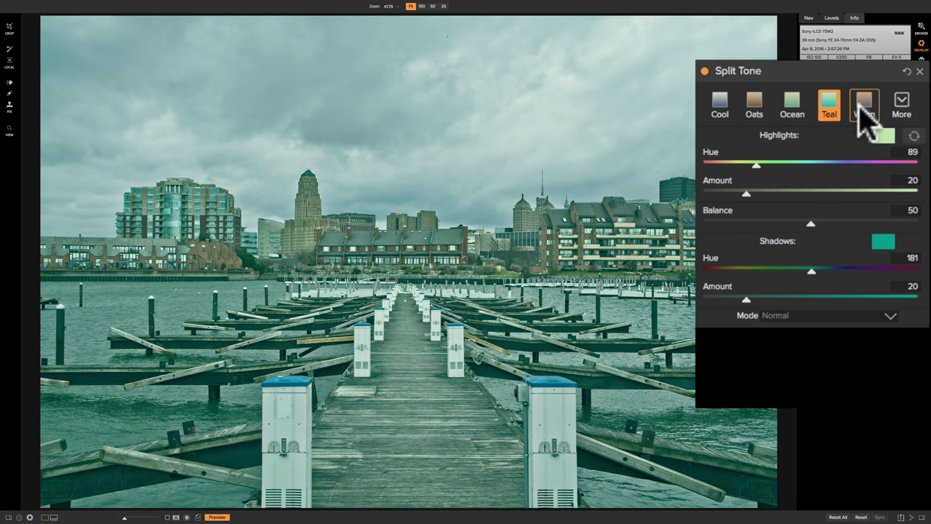
pyautogui.click(864, 103)
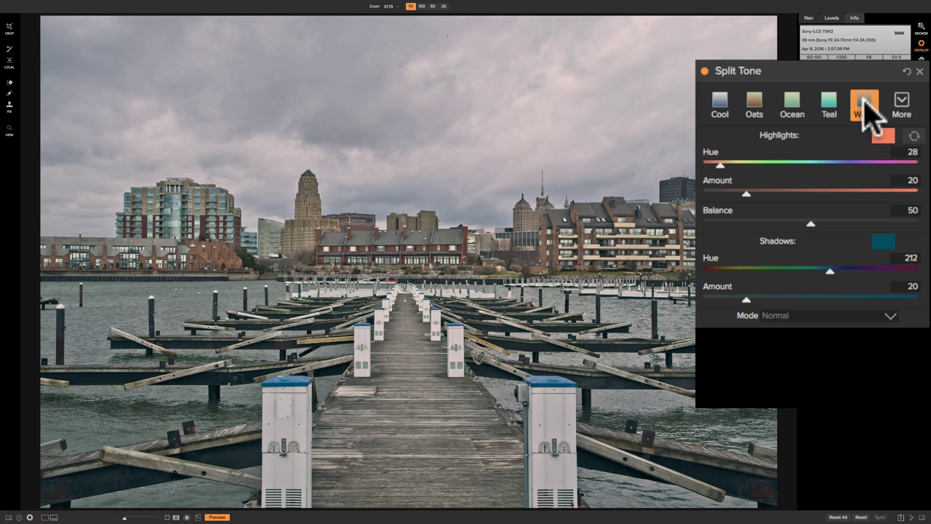
pyautogui.click(901, 104)
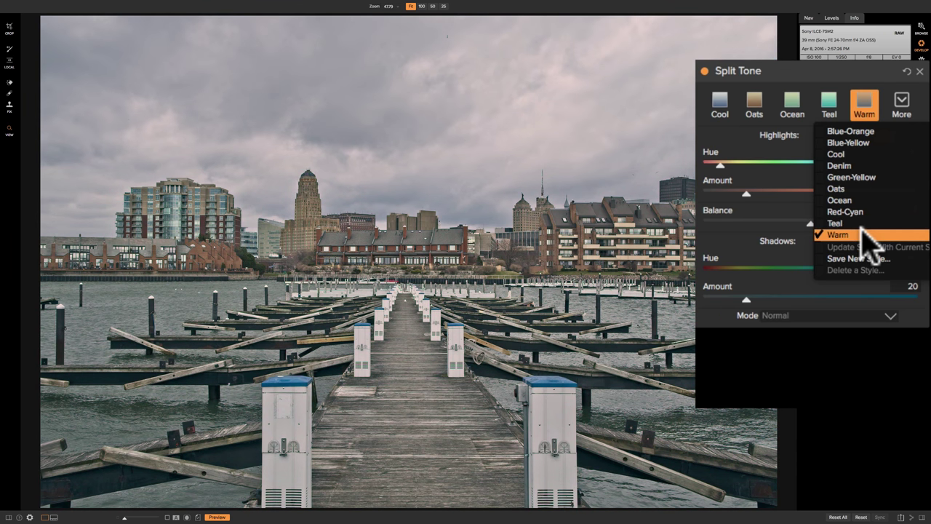
pyautogui.click(709, 137)
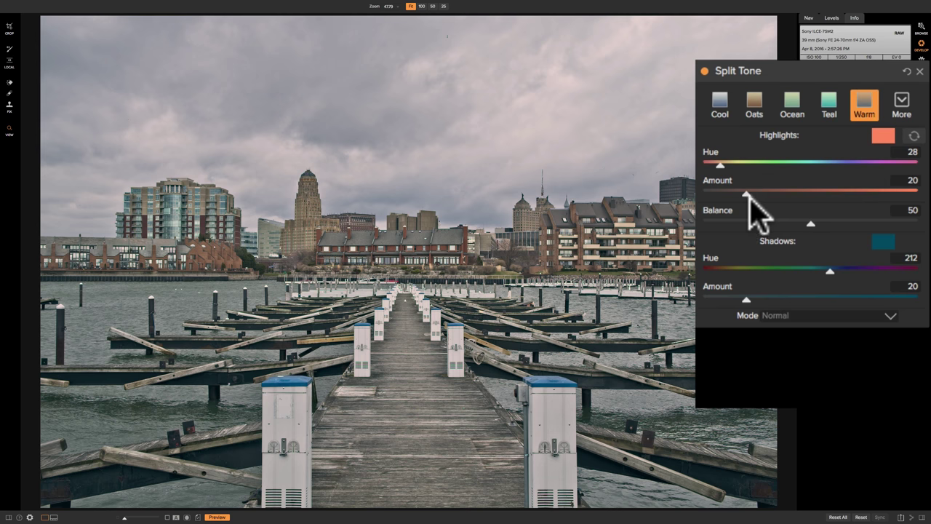
# Set the Split Tone highlights to hue 54 with amount 41 for a pale yellow tint.
pyautogui.click(711, 165)
pyautogui.moveTo(710, 165); pyautogui.dragTo(743, 165)
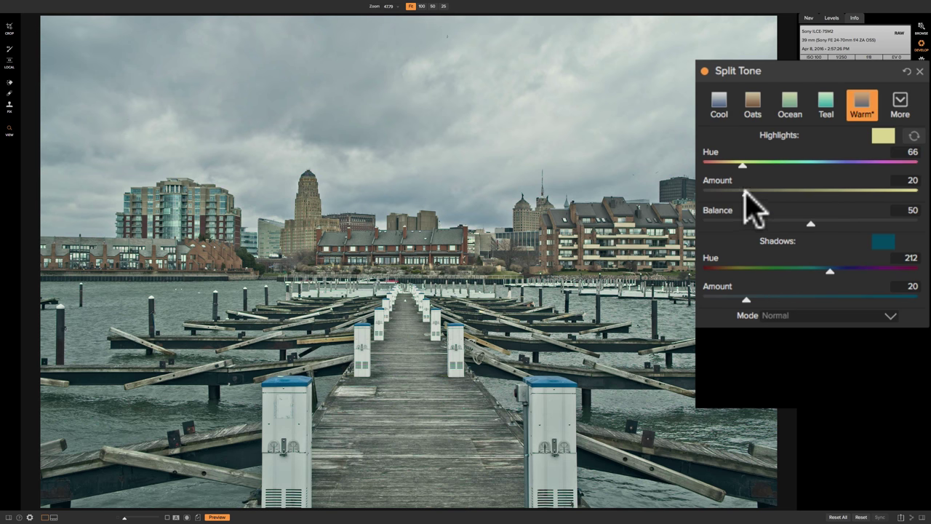
pyautogui.moveTo(744, 192); pyautogui.dragTo(790, 192)
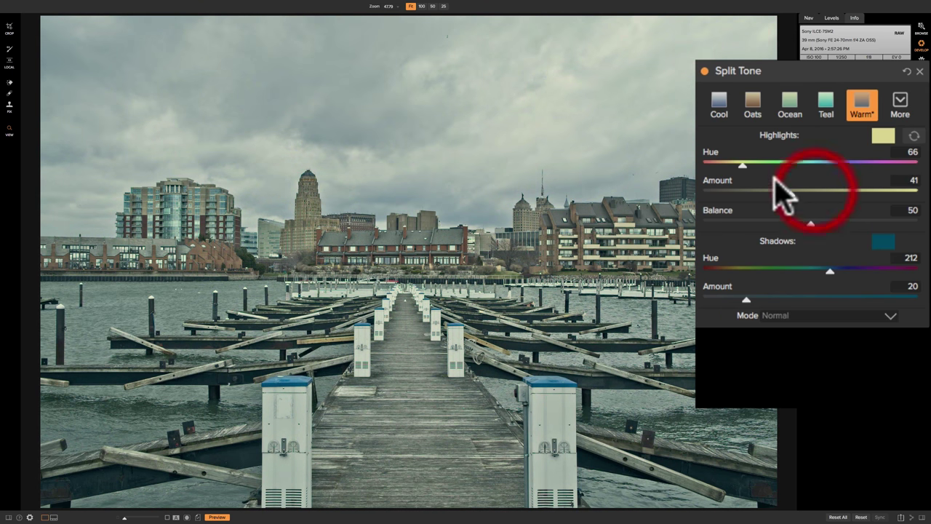
pyautogui.moveTo(742, 165); pyautogui.dragTo(738, 165)
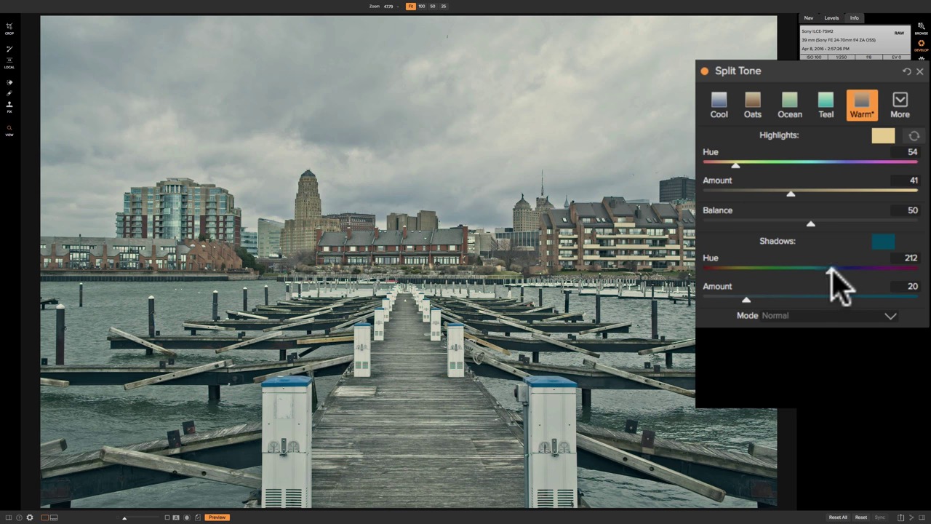
# Set the Split Tone shadows to a purple hue 261 at amount 11.
pyautogui.moveTo(830, 268); pyautogui.dragTo(868, 273)
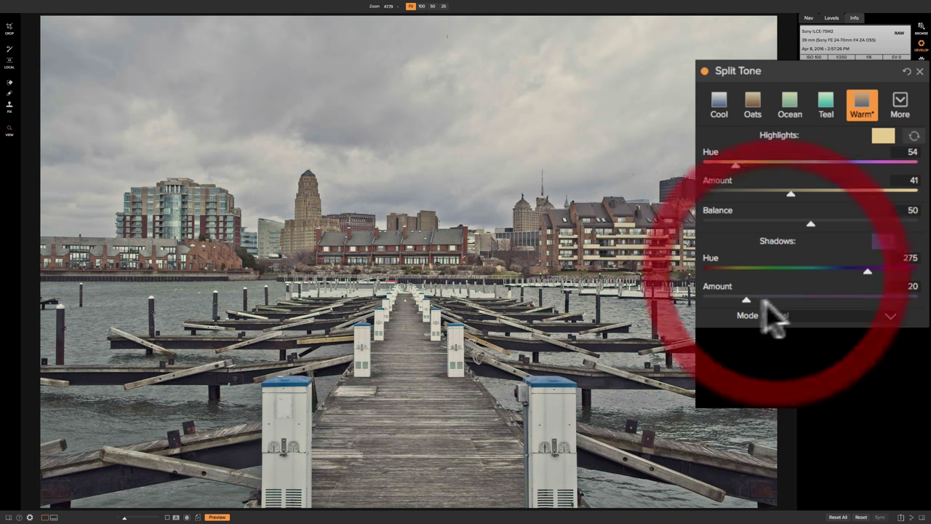
pyautogui.moveTo(745, 298)
pyautogui.mouseDown()
pyautogui.moveTo(850, 299)
pyautogui.moveTo(730, 298)
pyautogui.mouseUp()
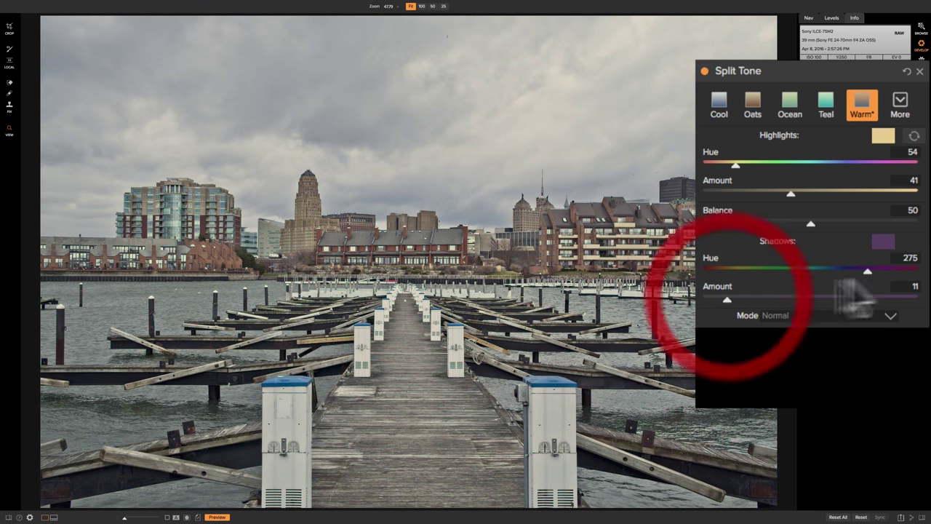
pyautogui.moveTo(868, 272); pyautogui.dragTo(857, 273)
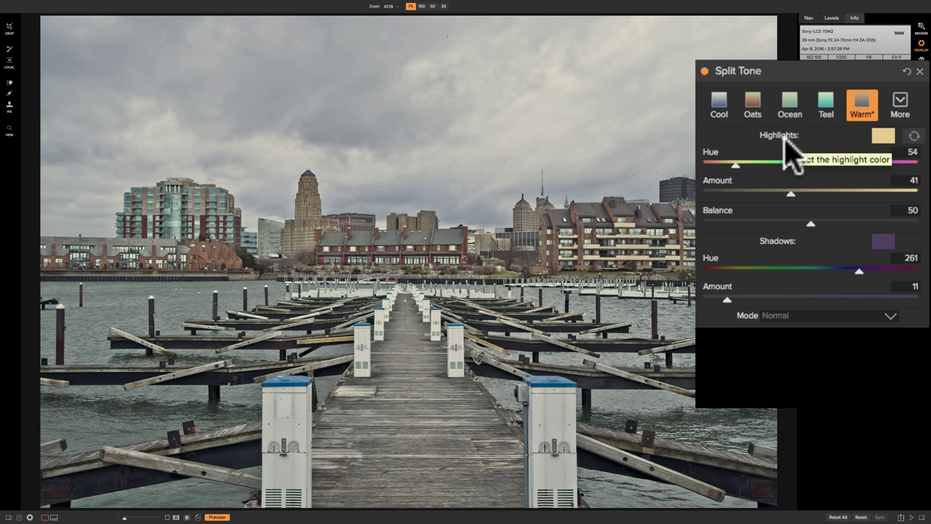
# Try several Balance values between 0 and 40, then reset Balance to its default 50.
pyautogui.moveTo(810, 223); pyautogui.dragTo(911, 221)
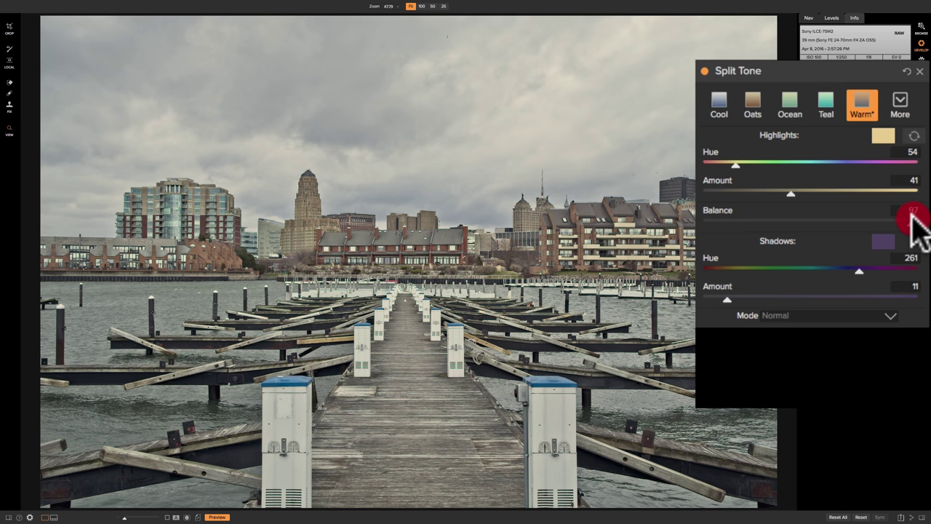
pyautogui.moveTo(911, 219); pyautogui.dragTo(700, 219)
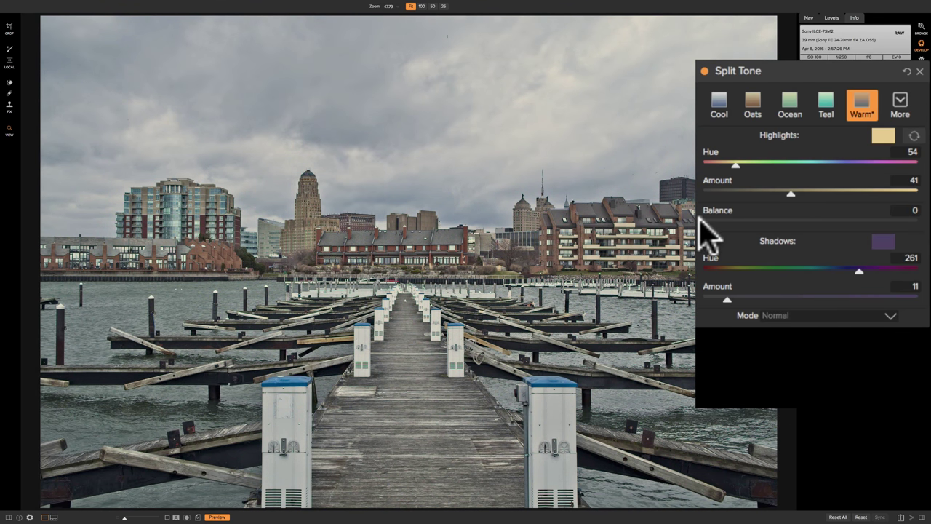
pyautogui.click(713, 219)
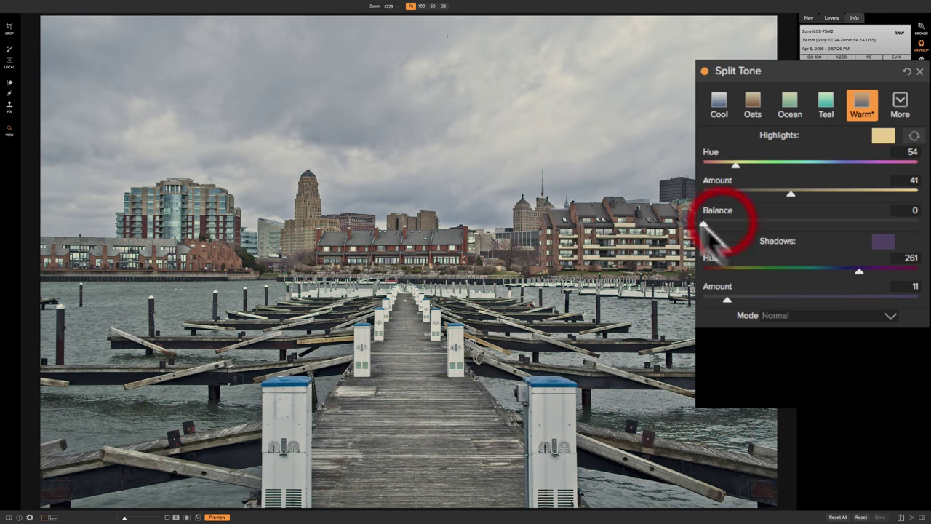
pyautogui.moveTo(712, 223); pyautogui.dragTo(840, 228)
pyautogui.click(745, 222)
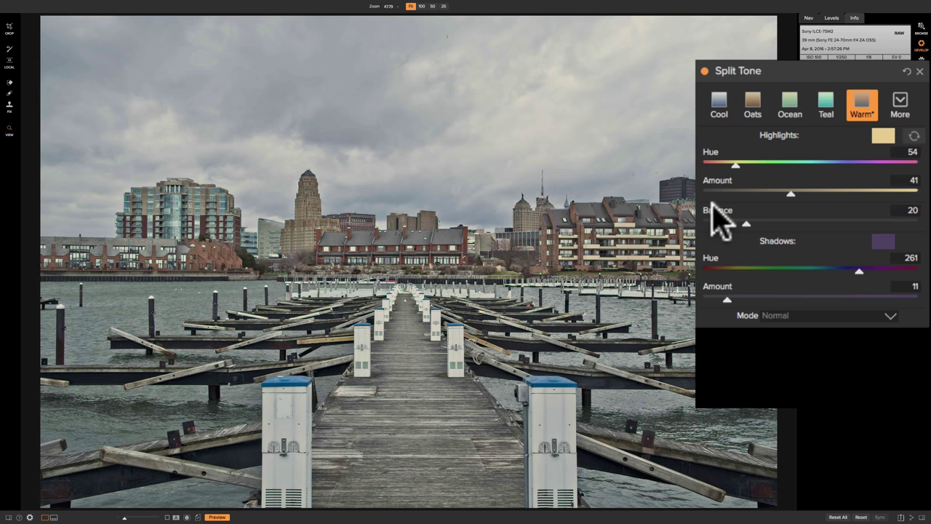
pyautogui.doubleClick(717, 220)
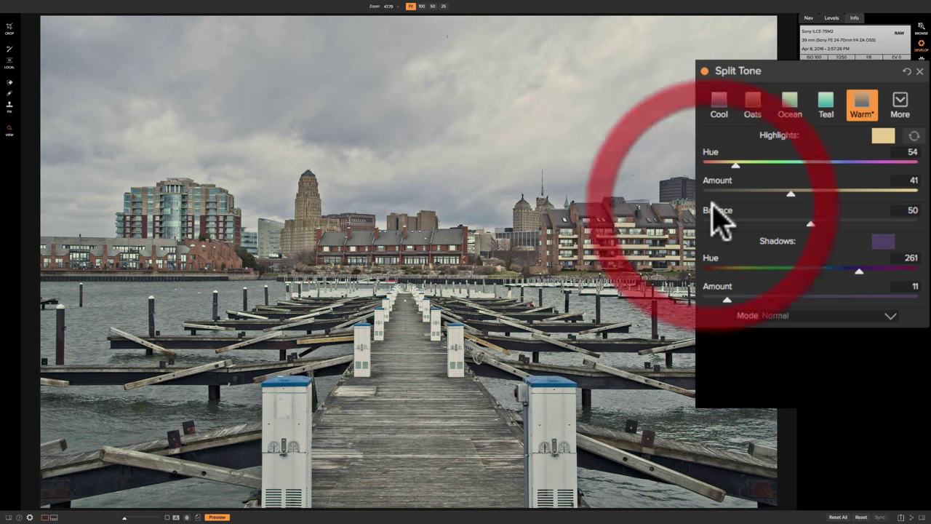
pyautogui.click(915, 135)
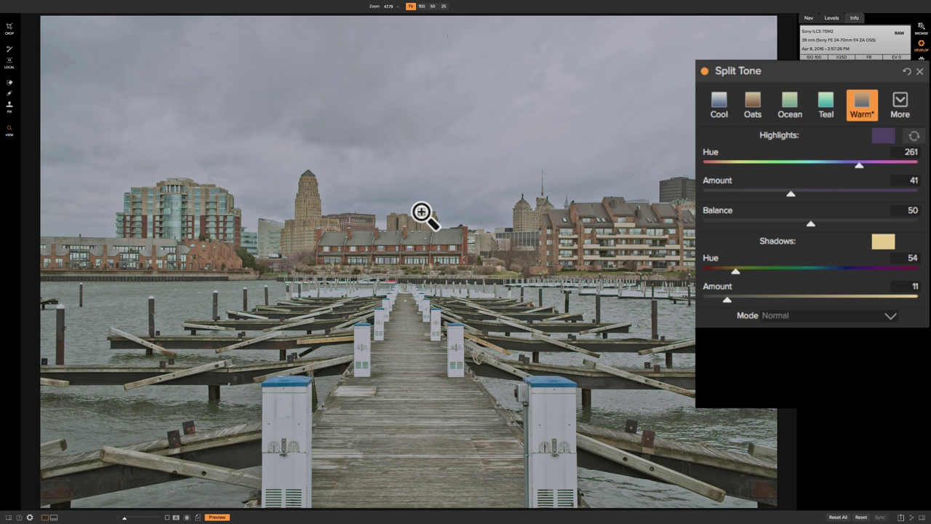
pyautogui.click(915, 136)
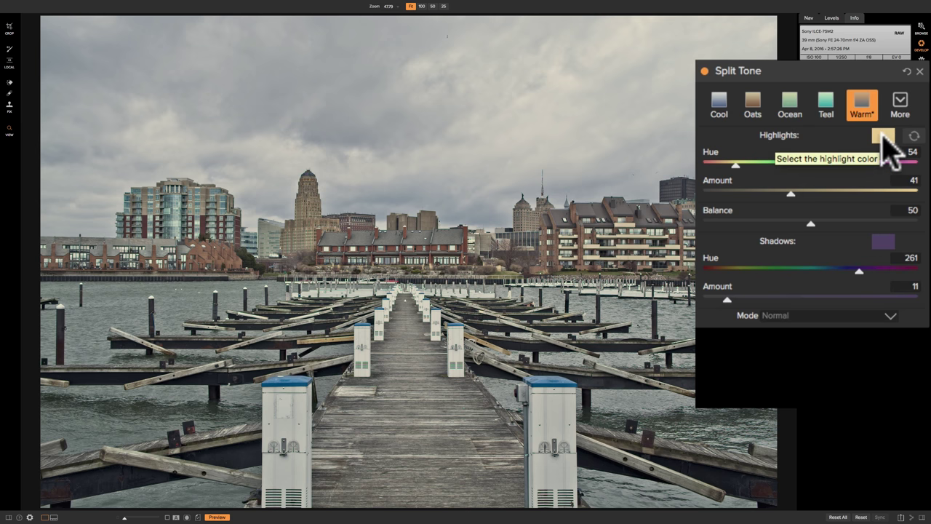
# Open the Colors picker from the Highlights swatch, showing the current pale yellow tint.
pyautogui.click(883, 135)
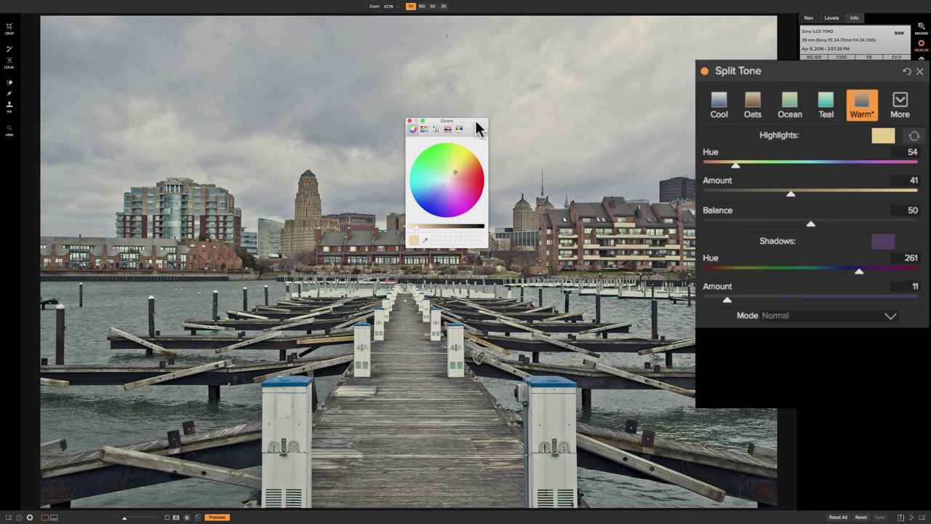
pyautogui.click(423, 128)
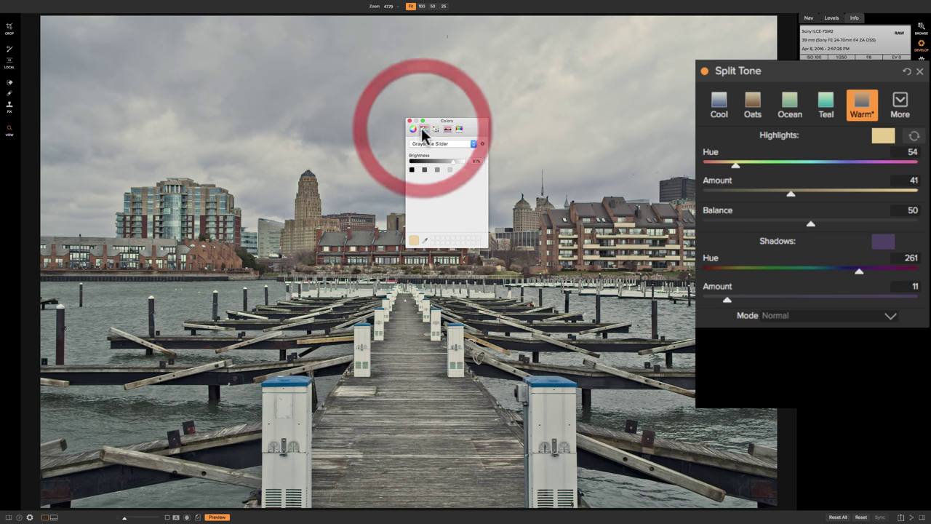
pyautogui.click(435, 128)
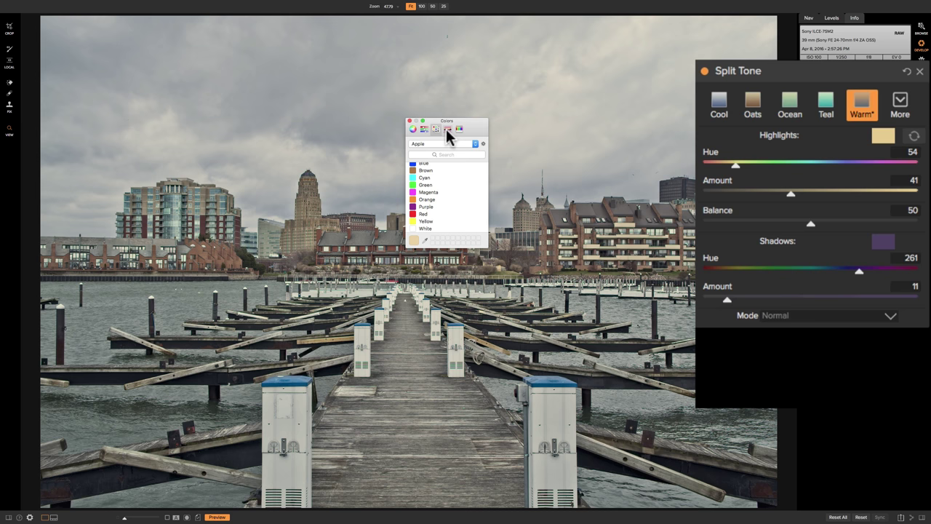
pyautogui.click(448, 129)
pyautogui.click(459, 128)
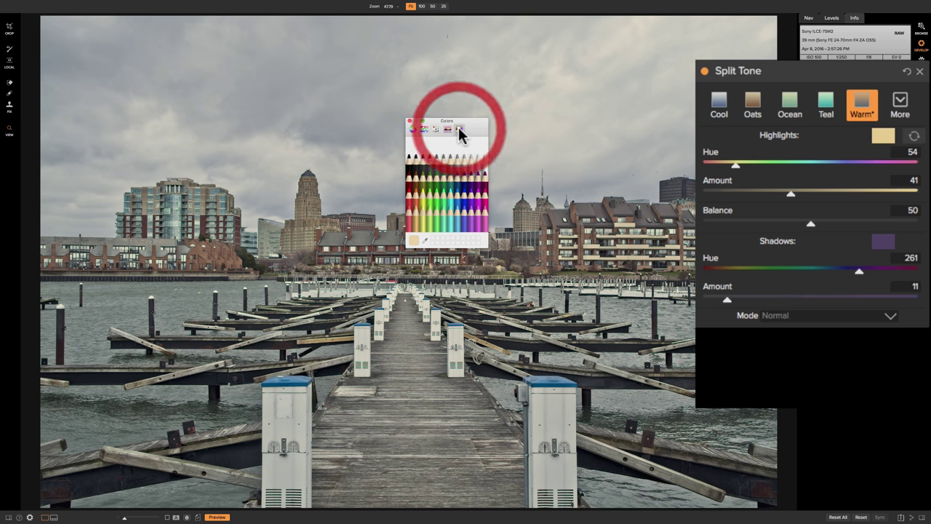
pyautogui.click(413, 128)
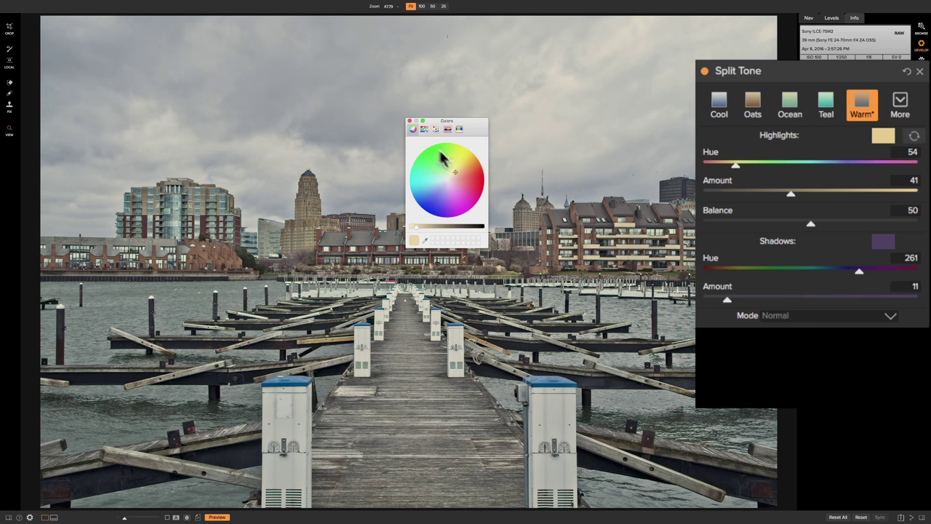
# Pick a yellow-green on the colour wheel so the Highlights Hue reads 65.
pyautogui.moveTo(455, 177)
pyautogui.mouseDown()
pyautogui.moveTo(453, 160)
pyautogui.moveTo(433, 161)
pyautogui.moveTo(426, 206)
pyautogui.moveTo(455, 199)
pyautogui.moveTo(462, 179)
pyautogui.moveTo(449, 170)
pyautogui.moveTo(431, 195)
pyautogui.moveTo(447, 205)
pyautogui.moveTo(465, 191)
pyautogui.moveTo(458, 171)
pyautogui.moveTo(429, 172)
pyautogui.moveTo(441, 197)
pyautogui.moveTo(460, 193)
pyautogui.moveTo(464, 181)
pyautogui.moveTo(444, 173)
pyautogui.moveTo(432, 188)
pyautogui.moveTo(458, 193)
pyautogui.moveTo(470, 177)
pyautogui.moveTo(457, 157)
pyautogui.moveTo(430, 174)
pyautogui.moveTo(434, 191)
pyautogui.moveTo(452, 193)
pyautogui.moveTo(464, 179)
pyautogui.moveTo(454, 161)
pyautogui.moveTo(437, 165)
pyautogui.moveTo(430, 183)
pyautogui.moveTo(455, 193)
pyautogui.moveTo(462, 152)
pyautogui.mouseUp()
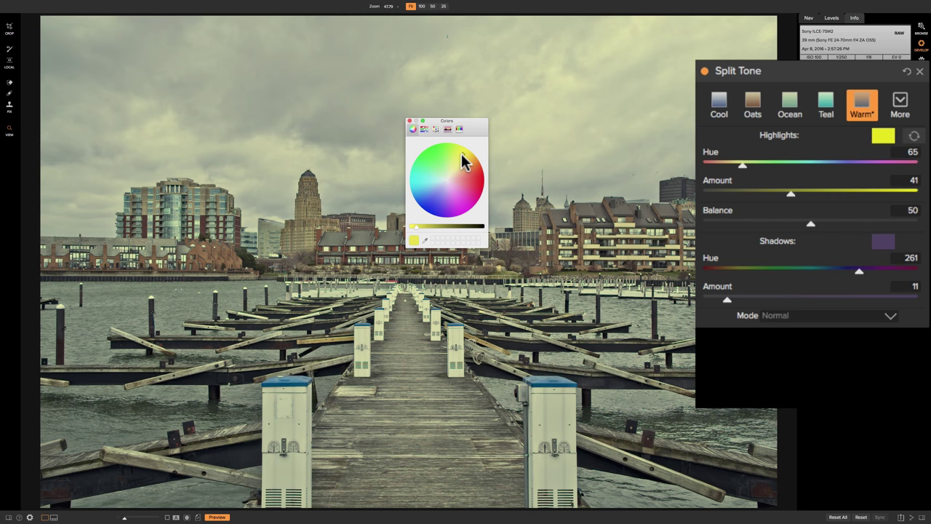
# Close the highlight colour picker and open the Shadows colour picker on its Pencils page.
pyautogui.click(409, 121)
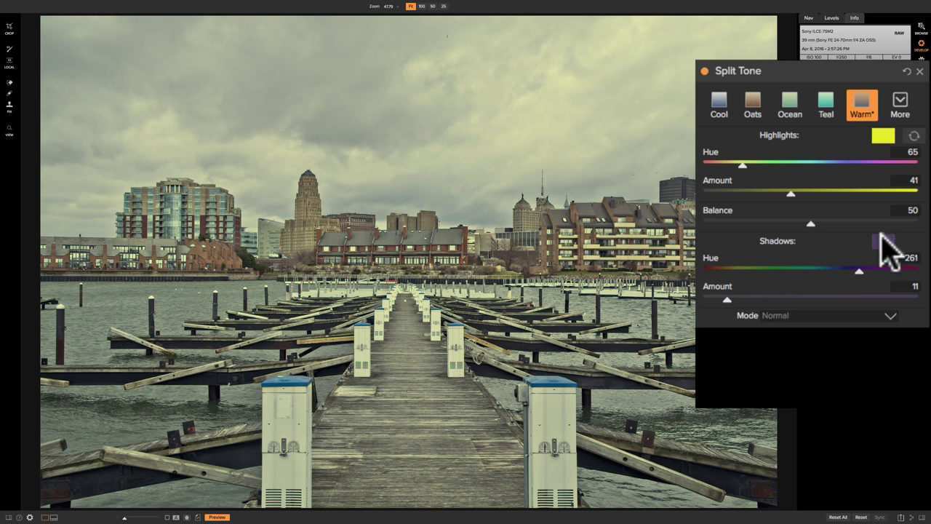
pyautogui.click(883, 238)
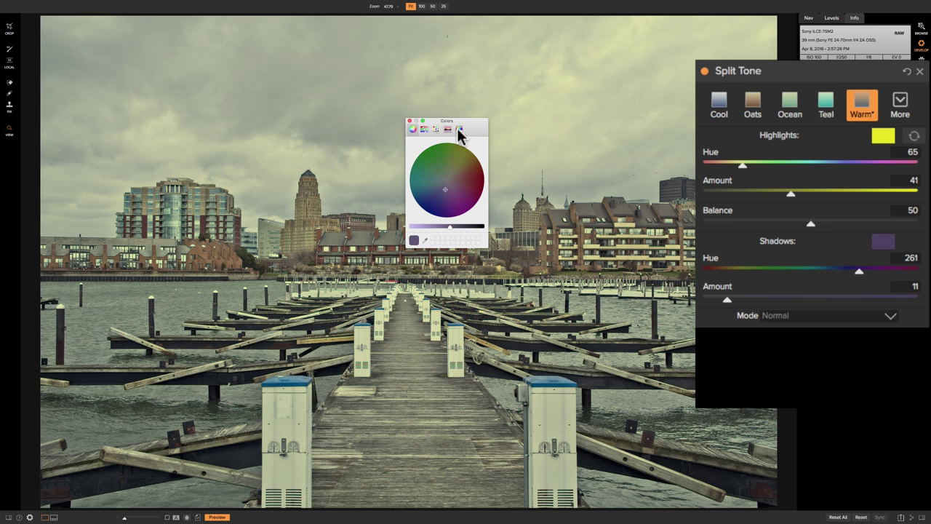
pyautogui.click(459, 129)
# Try several pencil colours, choose Plum for the shadows (hue 288), and close the picker.
pyautogui.click(455, 179)
pyautogui.click(467, 166)
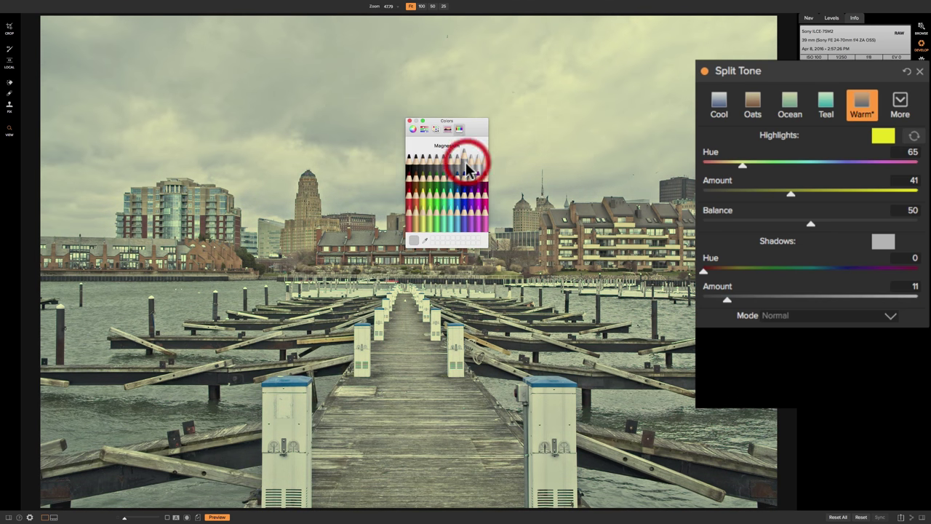
pyautogui.click(440, 163)
pyautogui.click(437, 166)
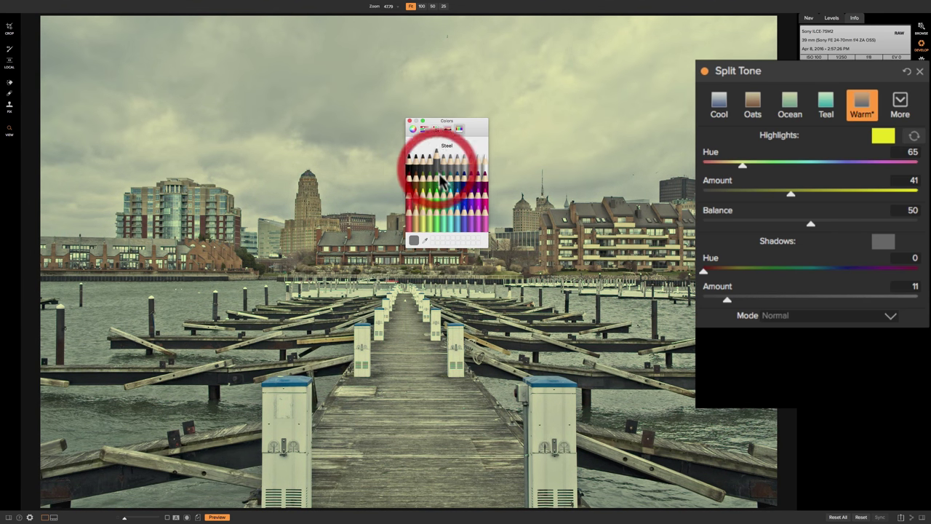
pyautogui.click(478, 185)
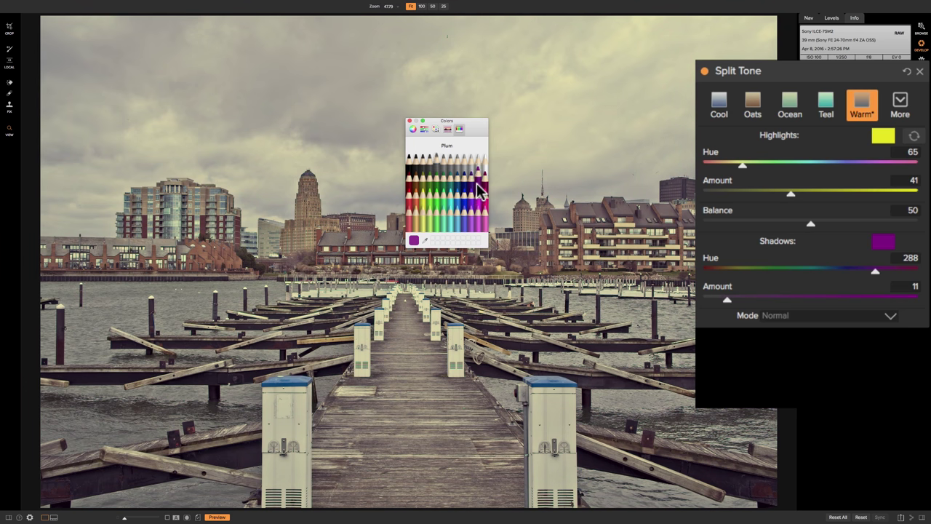
pyautogui.click(410, 121)
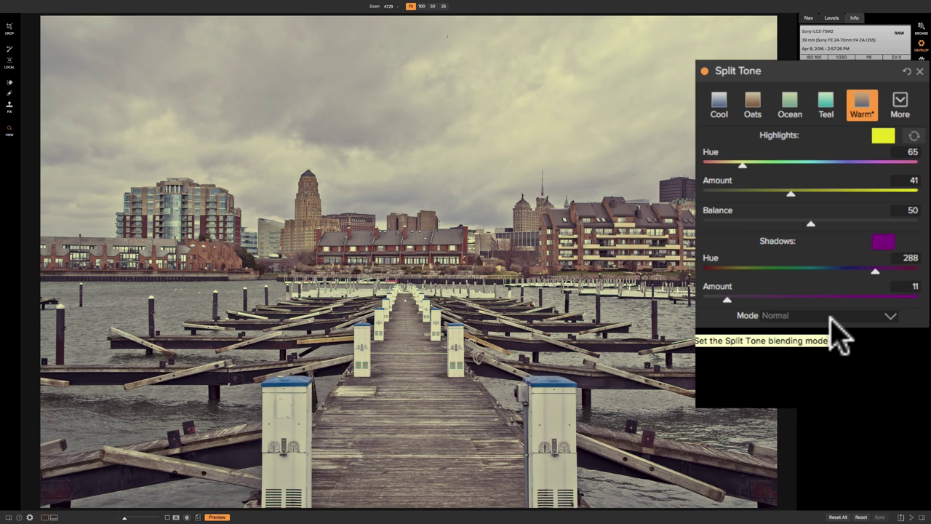
# Change the Split Tone blend mode from Normal to Color.
pyautogui.click(889, 314)
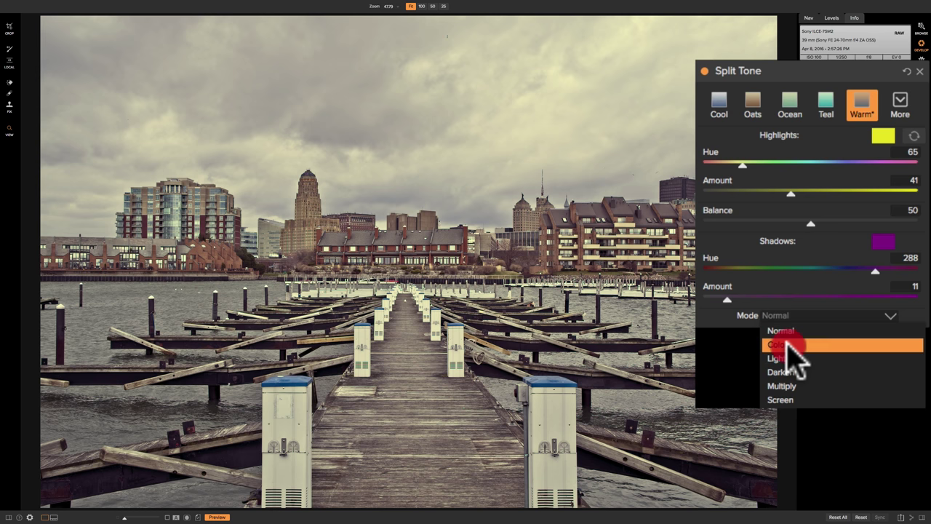
pyautogui.click(787, 345)
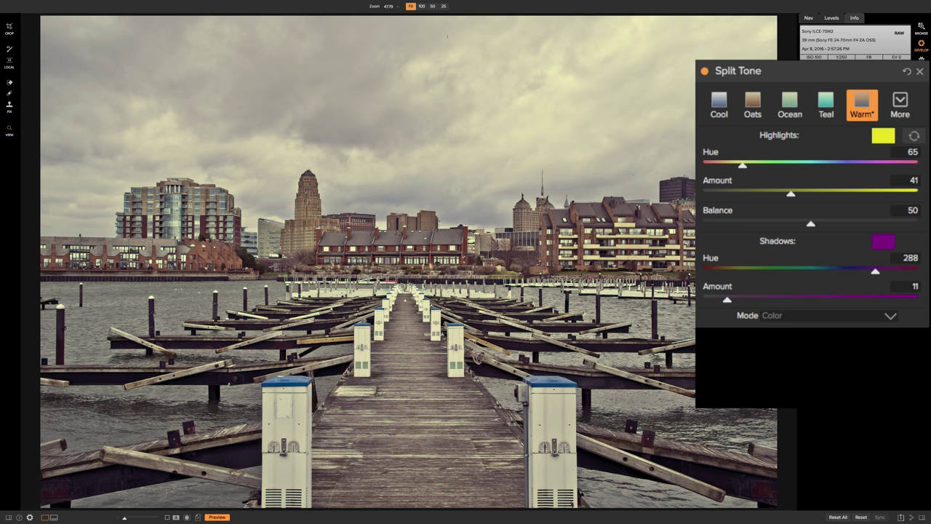
pyautogui.scroll(5, 807, 356)
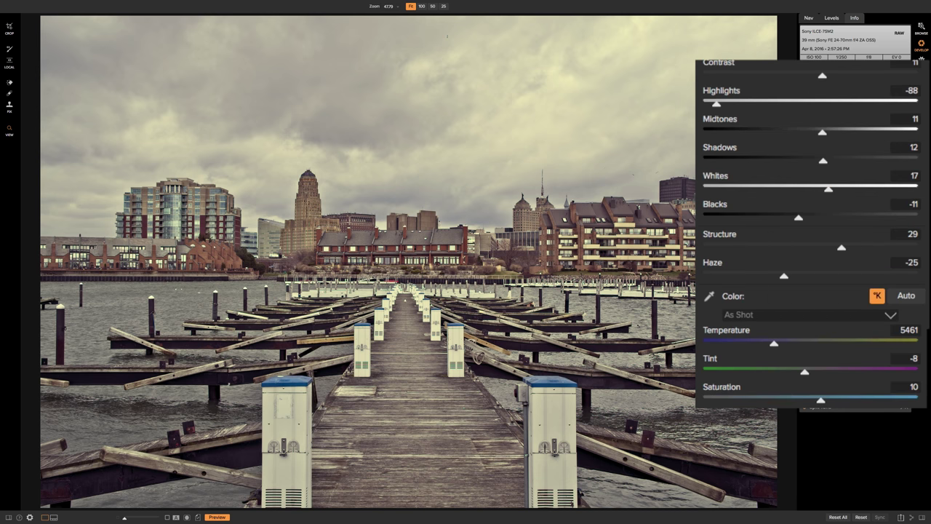
pyautogui.scroll(-5, 812, 237)
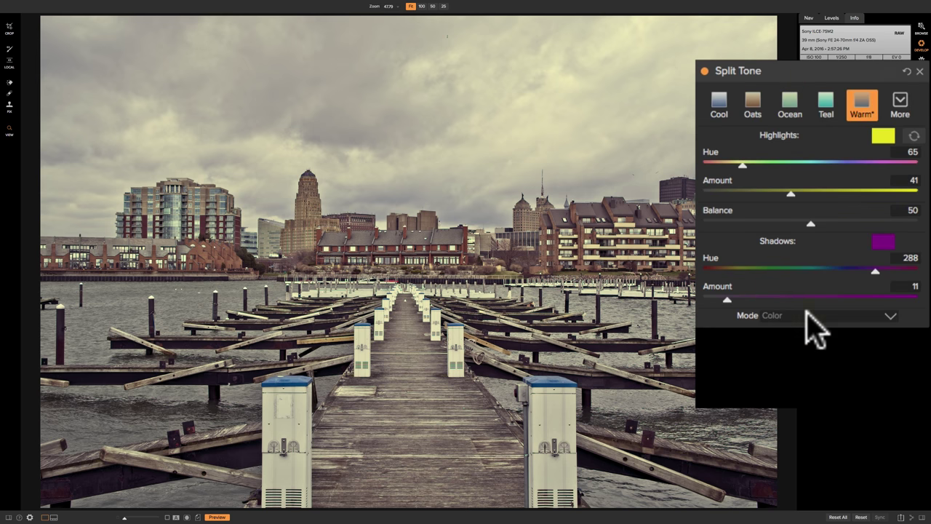
# Pick Normal from the Split Tone Mode list after trying other modes.
pyautogui.click(803, 316)
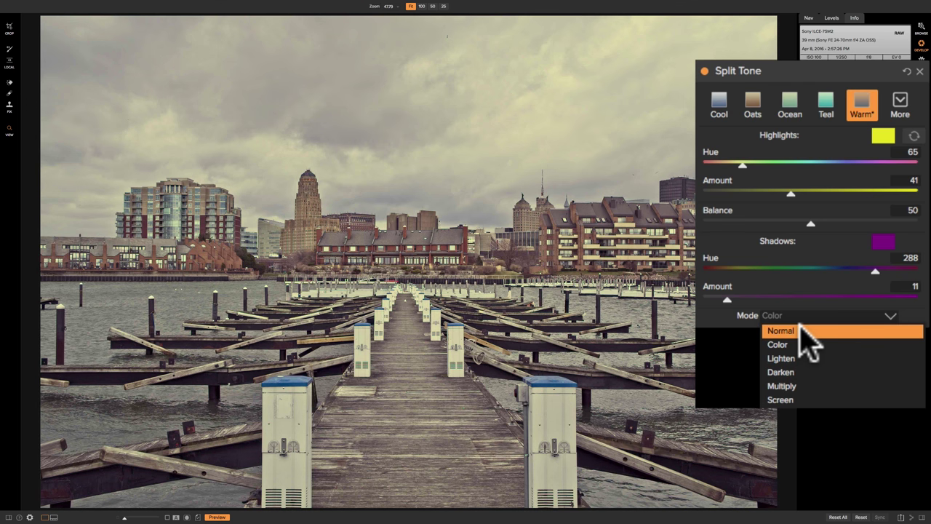
pyautogui.click(800, 330)
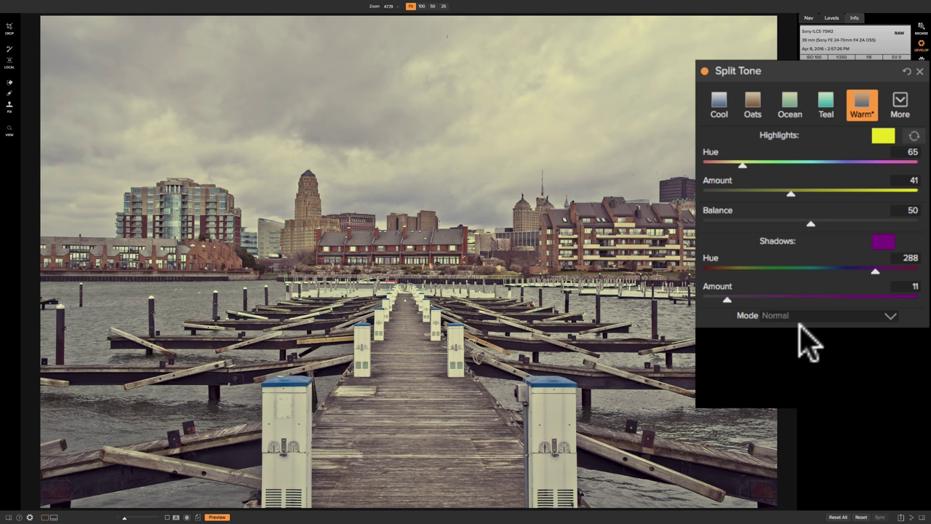
# Try the Lighten blend mode and toggle the split tone off and on to compare.
pyautogui.click(793, 315)
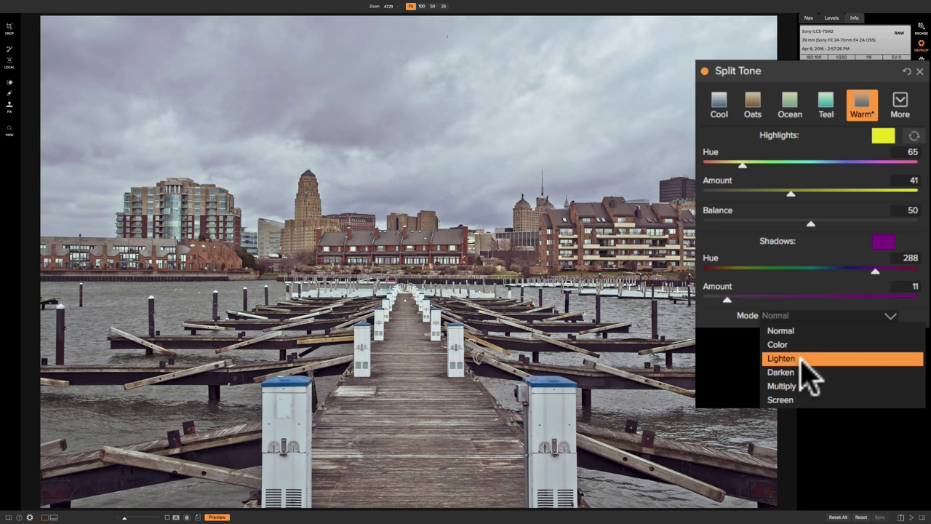
pyautogui.click(799, 358)
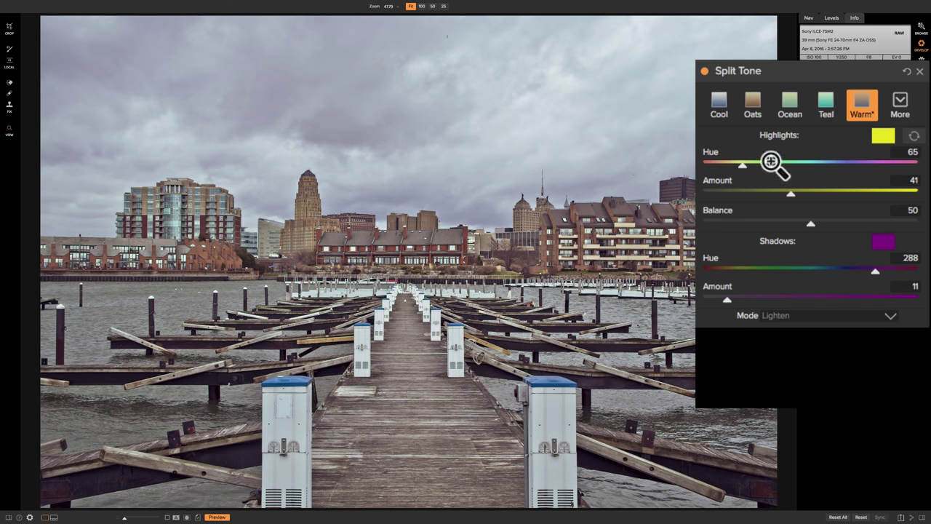
pyautogui.click(704, 70)
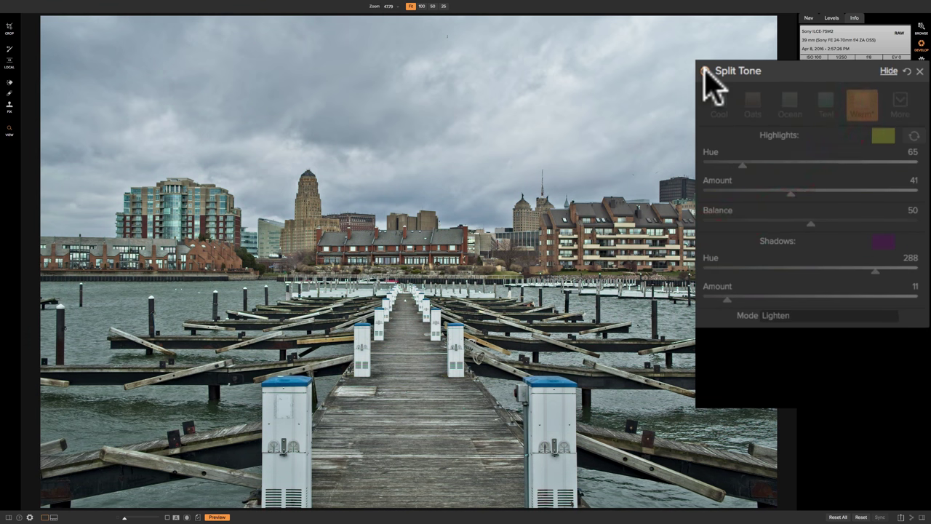
pyautogui.click(704, 71)
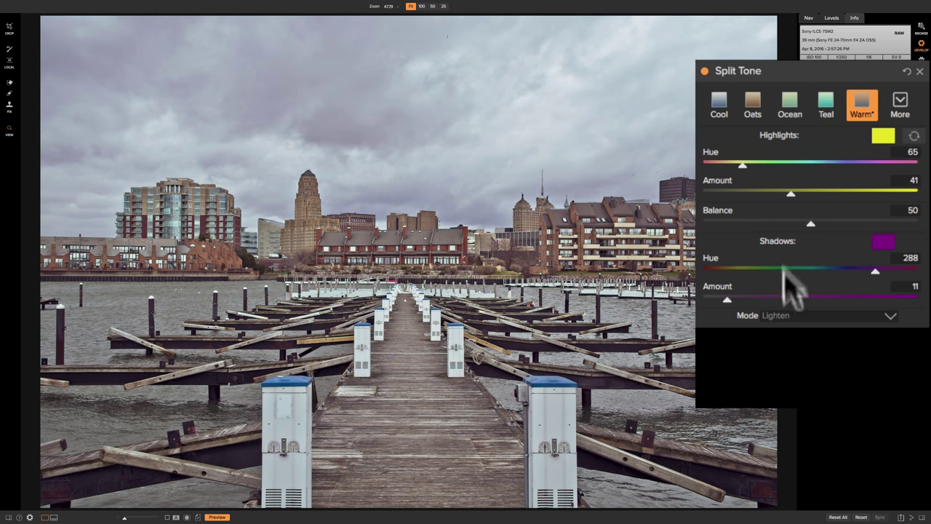
# Switch the blend mode to Color and compare it with the effect off and on.
pyautogui.click(807, 319)
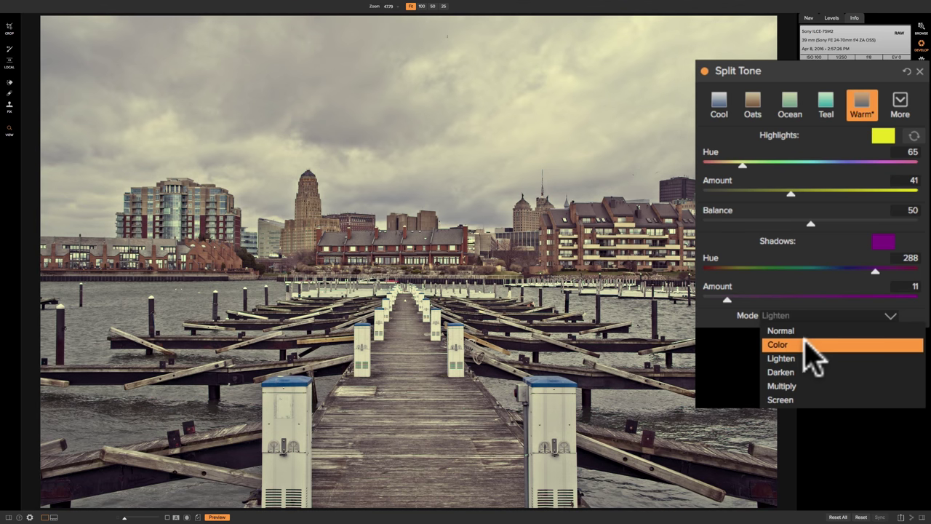
pyautogui.click(806, 347)
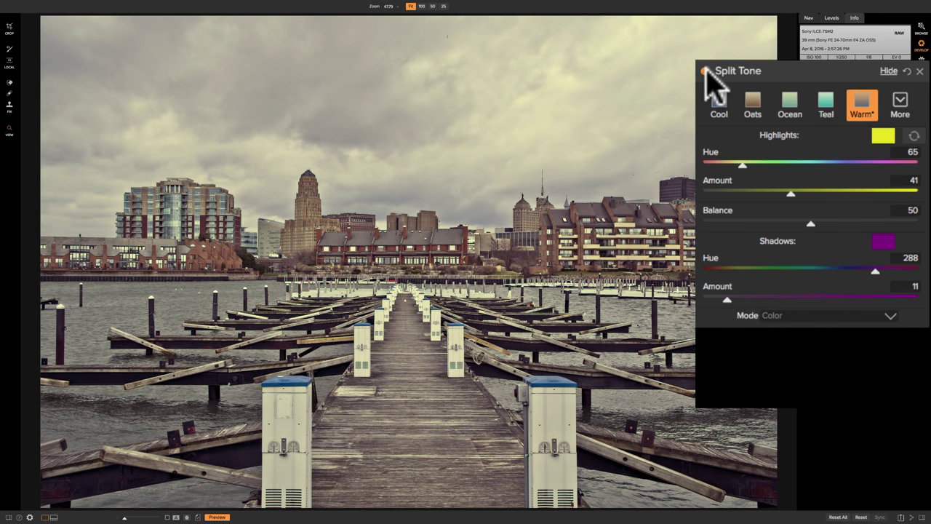
pyautogui.click(705, 71)
pyautogui.click(705, 71)
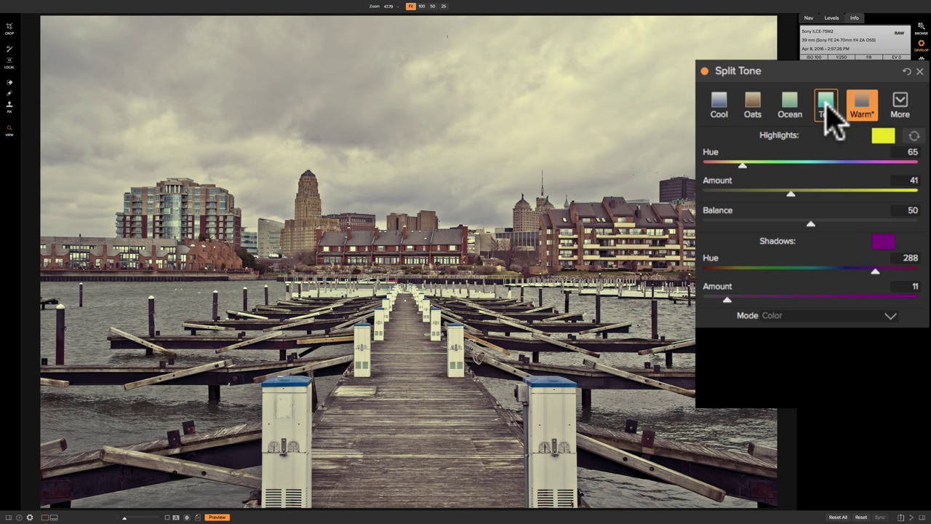
# Save the yellow 65 / purple 288 Color-mode split tone as a style named with the user's name.
pyautogui.click(900, 100)
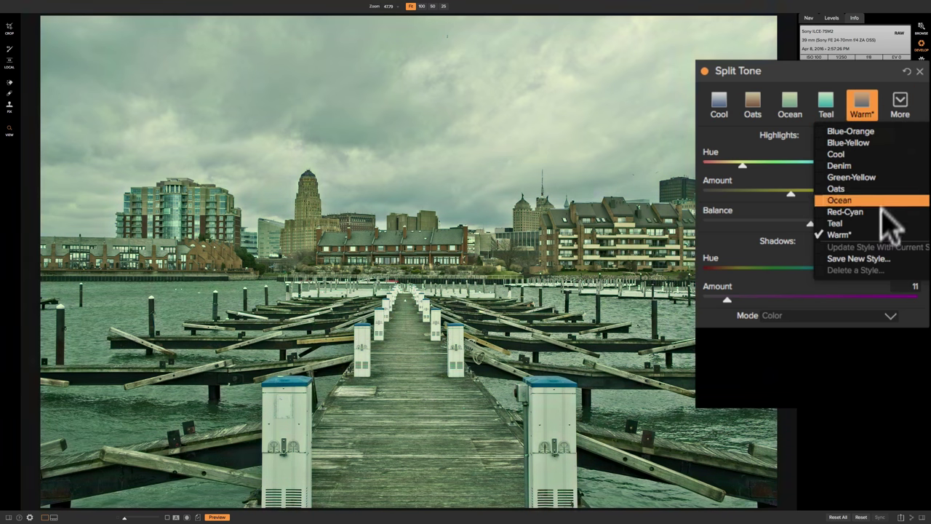
pyautogui.click(855, 258)
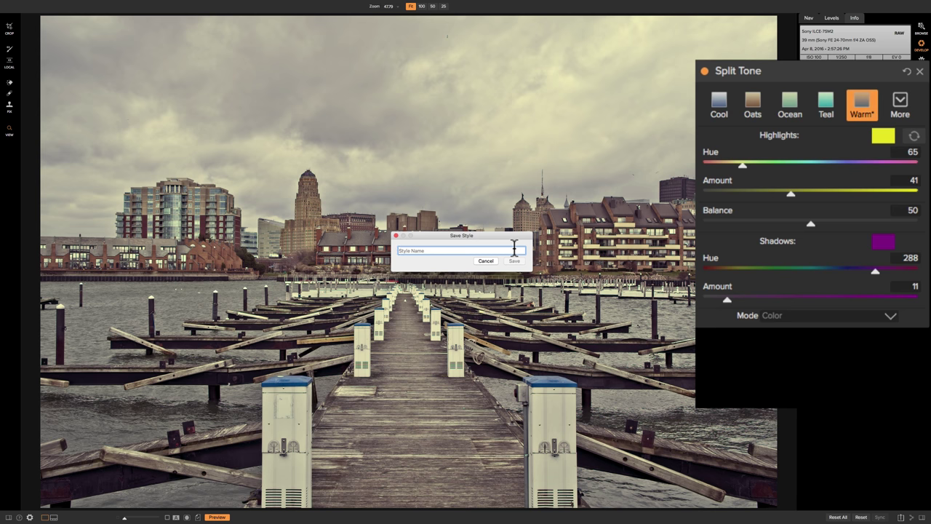
pyautogui.write('Tony')
pyautogui.write("'s Split Tone")
pyautogui.click(514, 260)
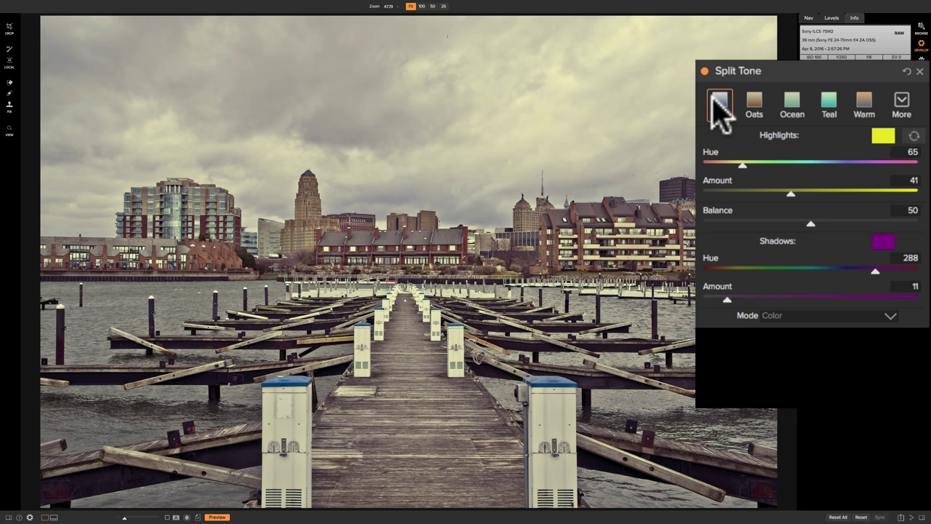
# Reset Split Tone, reapply the saved custom style, and drag the highlights hue to about 30.
pyautogui.click(907, 70)
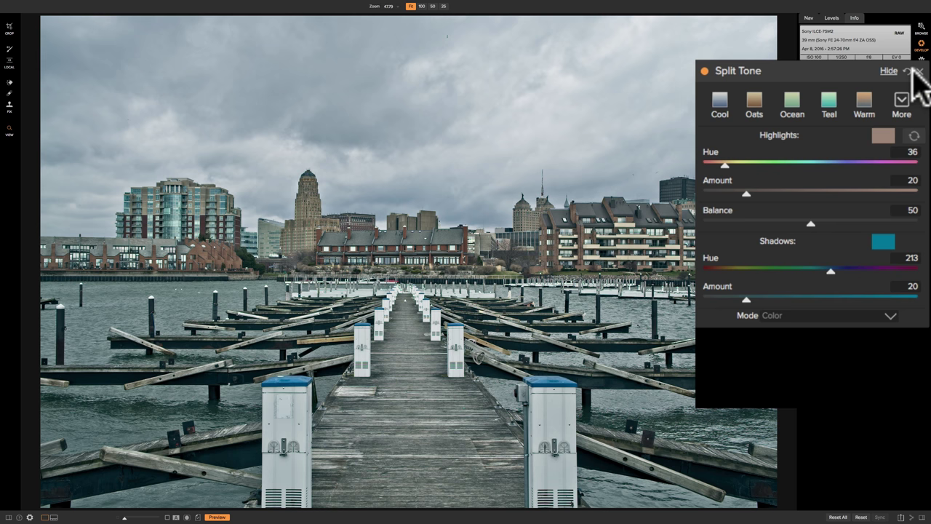
pyautogui.click(901, 101)
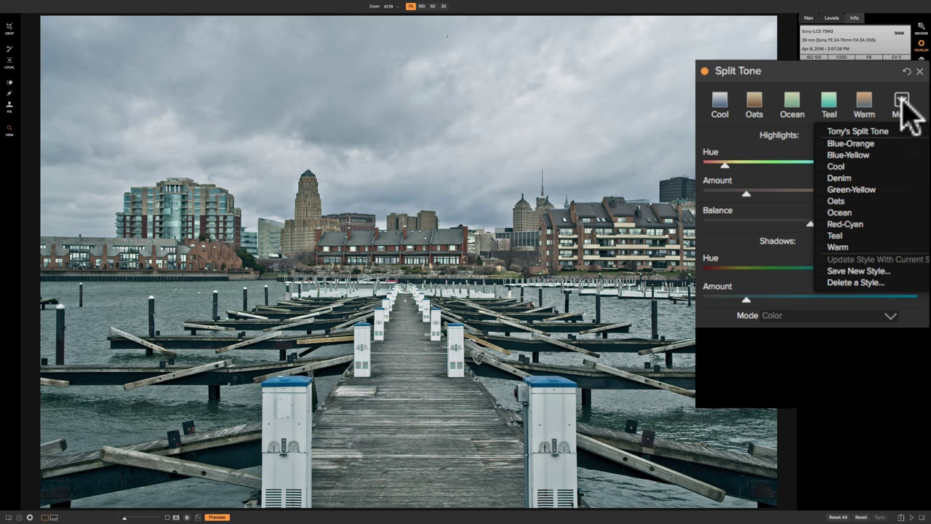
pyautogui.click(873, 132)
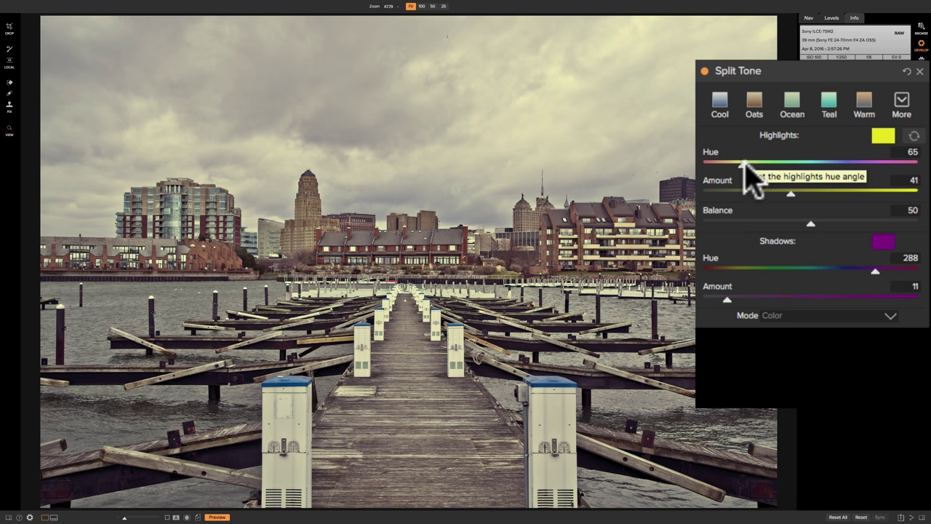
pyautogui.moveTo(741, 163); pyautogui.dragTo(721, 163)
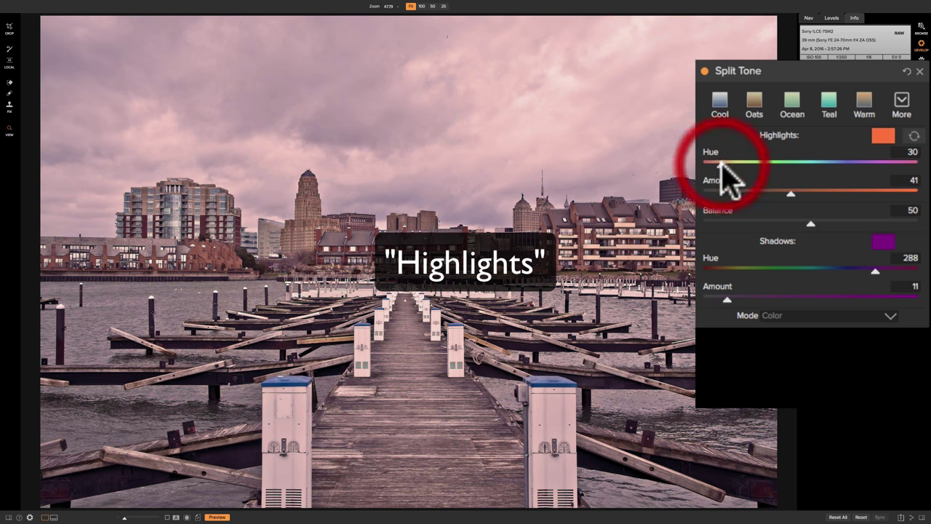
# Update the custom style with the hue 30 highlights, then reset and reapply it to verify.
pyautogui.click(905, 100)
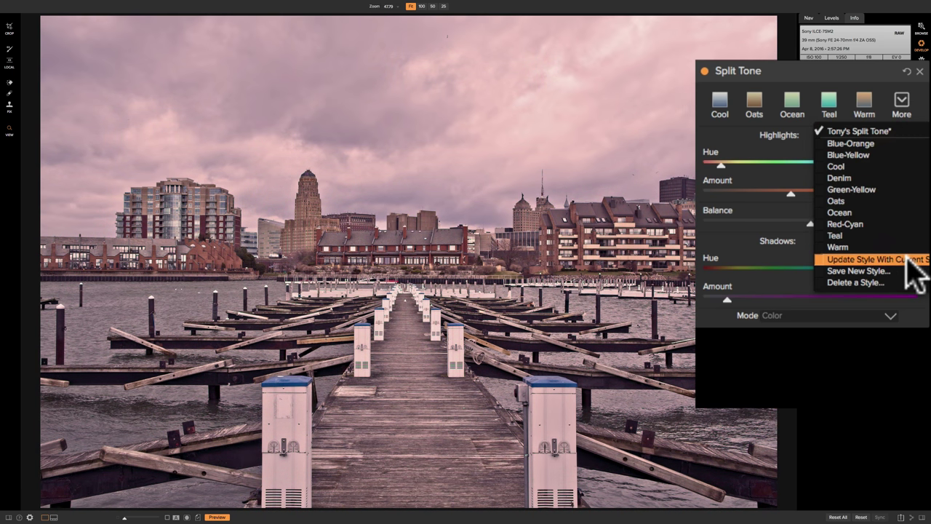
pyautogui.click(908, 260)
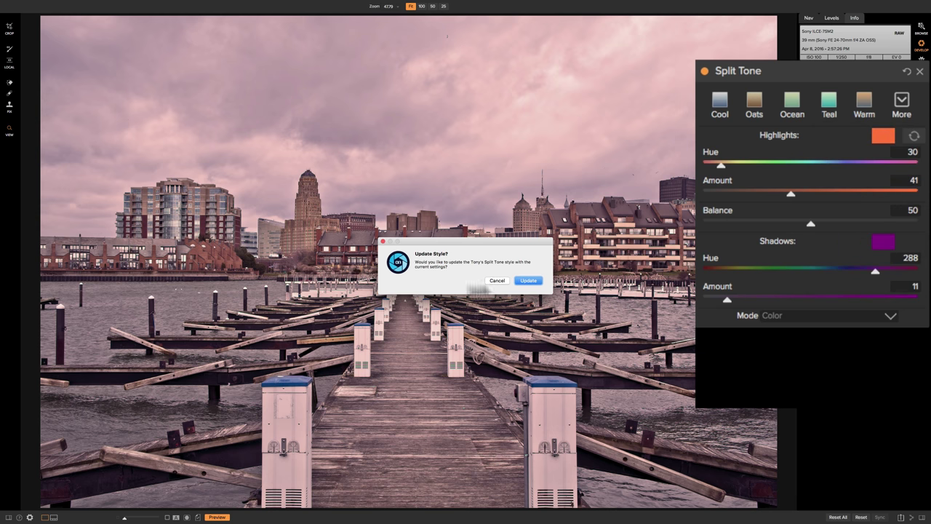
pyautogui.click(527, 282)
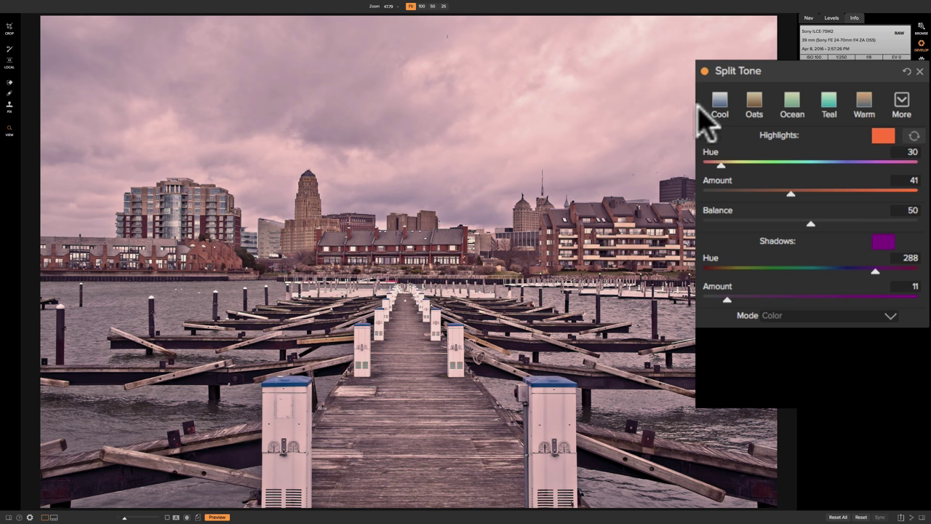
pyautogui.click(905, 103)
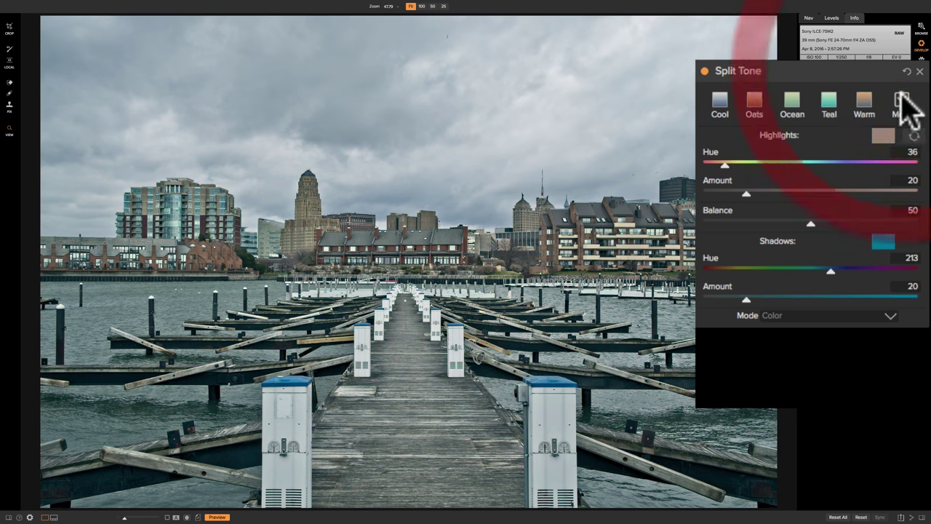
pyautogui.click(877, 128)
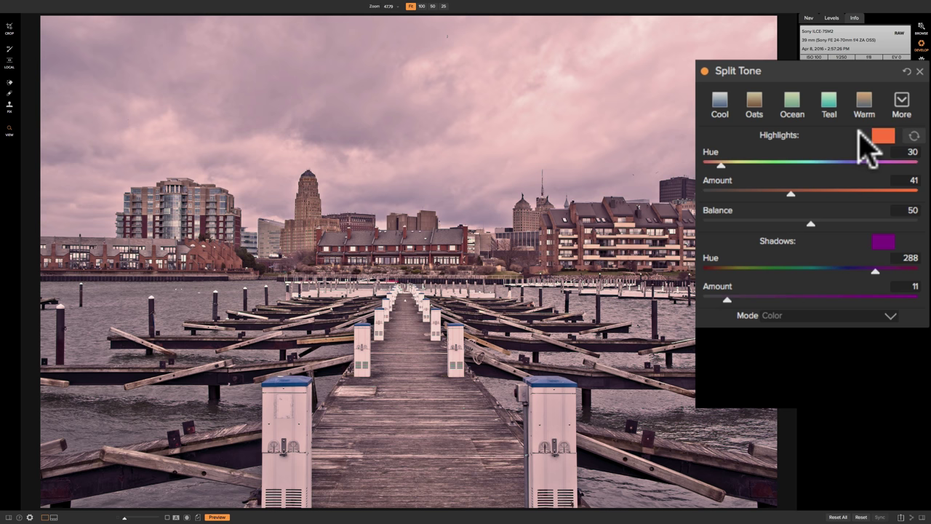
# Delete the custom style through Delete a Style and confirm it's gone from the styles list.
pyautogui.click(902, 101)
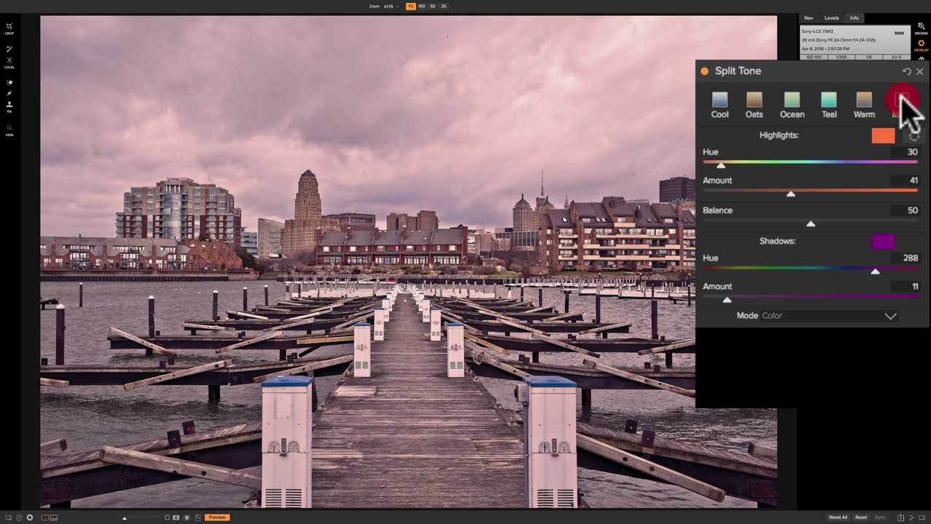
pyautogui.click(858, 283)
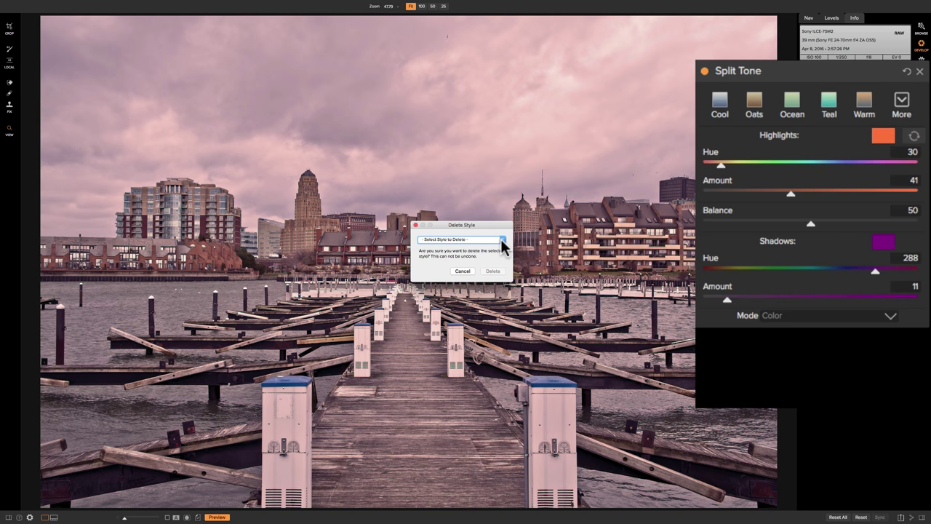
pyautogui.click(501, 238)
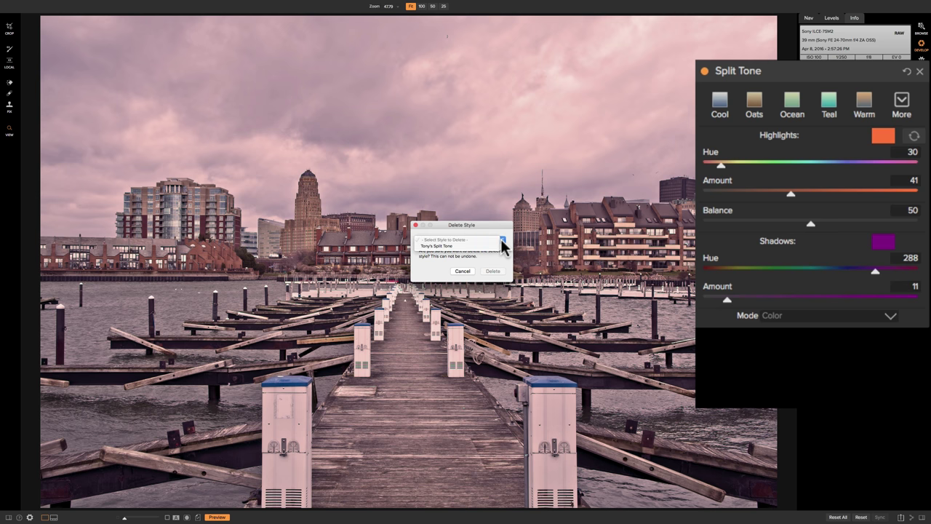
pyautogui.click(458, 248)
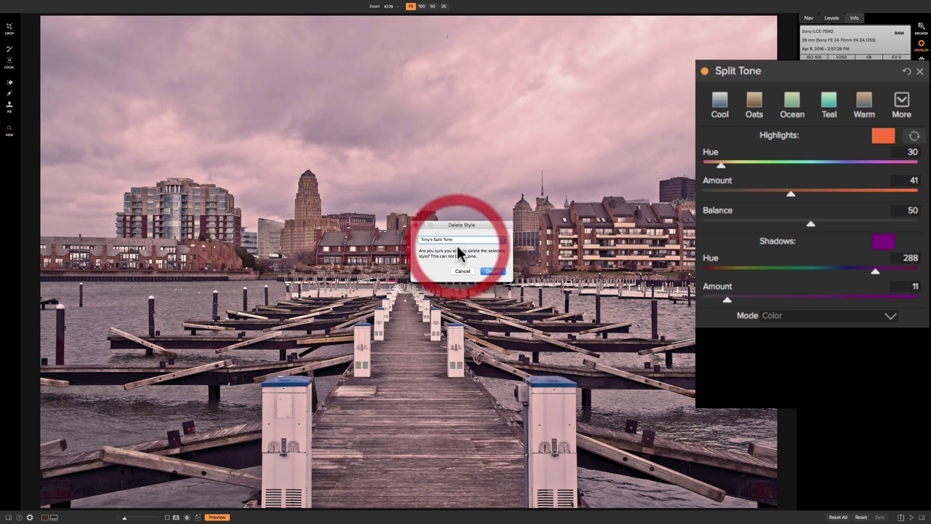
pyautogui.click(492, 271)
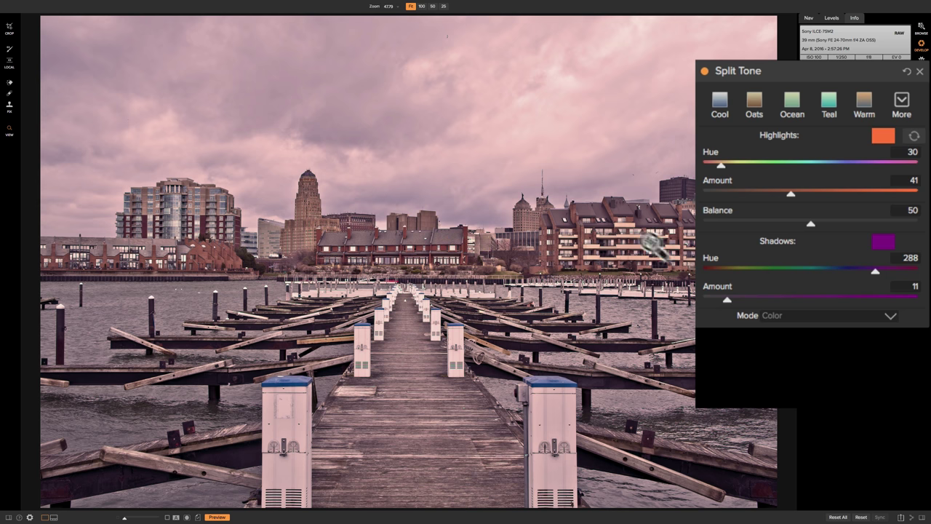
pyautogui.click(903, 100)
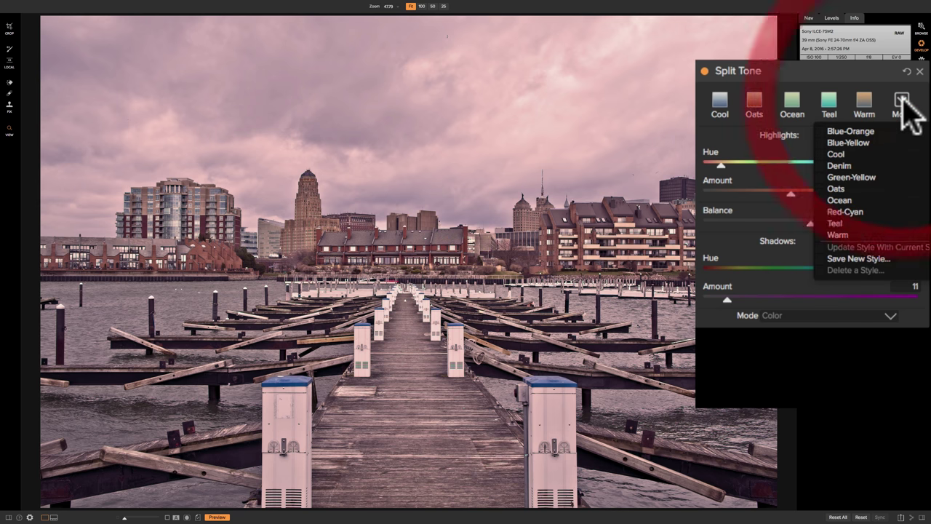
pyautogui.click(903, 99)
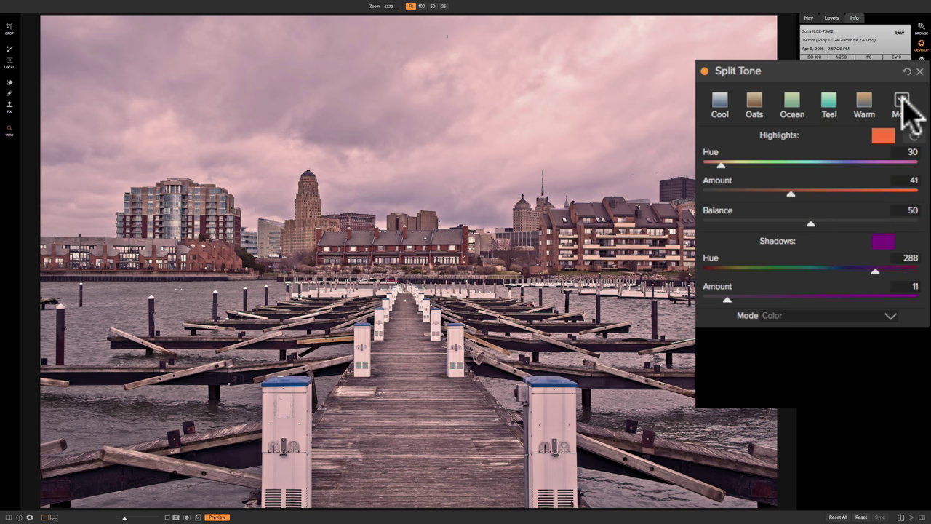